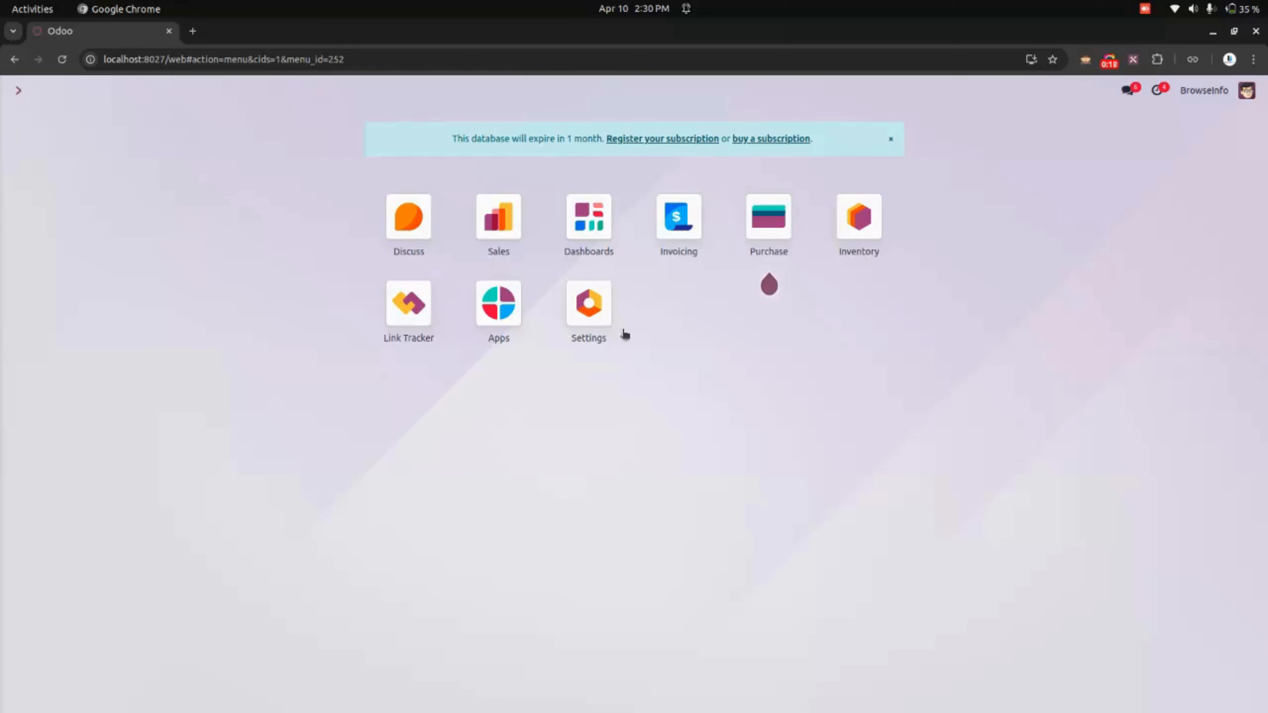
# Step: Open the Sales quotations and start a Mass Sale Order Email Send for the Ready Mat ₹377.50 quotation and the YourCompany ₹2,947.50 sales order
pyautogui.click(517, 240)
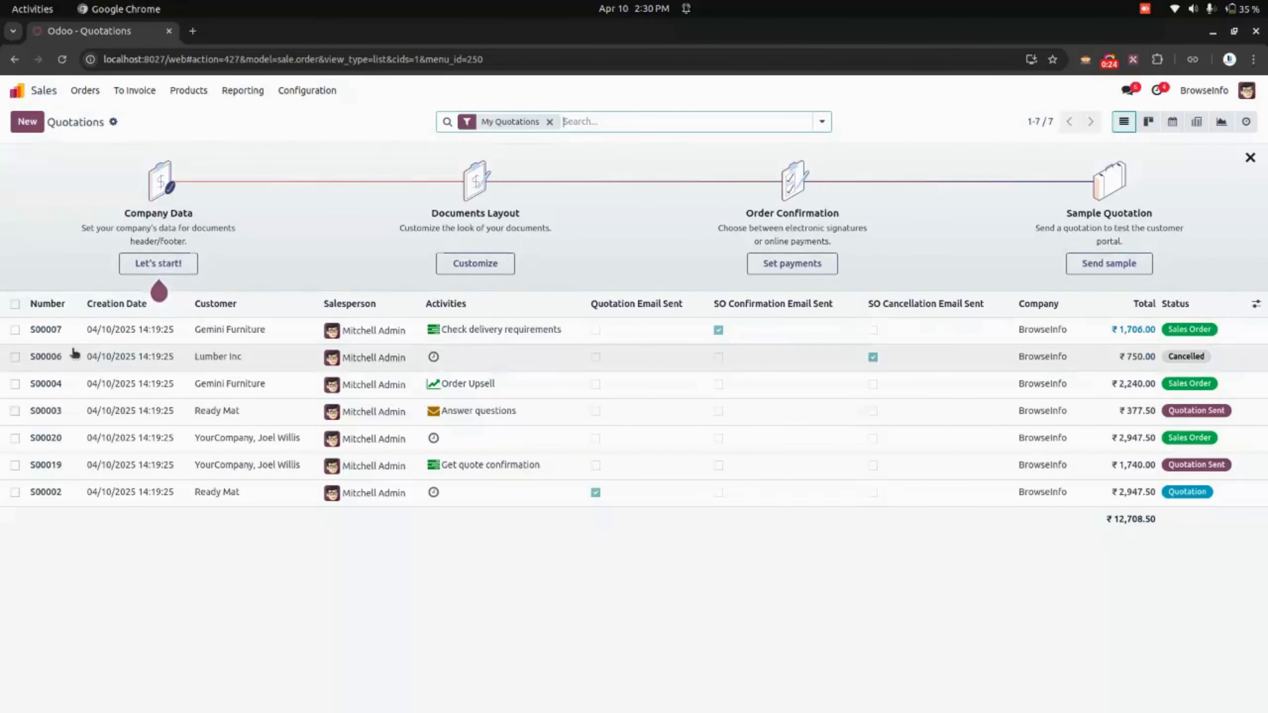
pyautogui.click(15, 411)
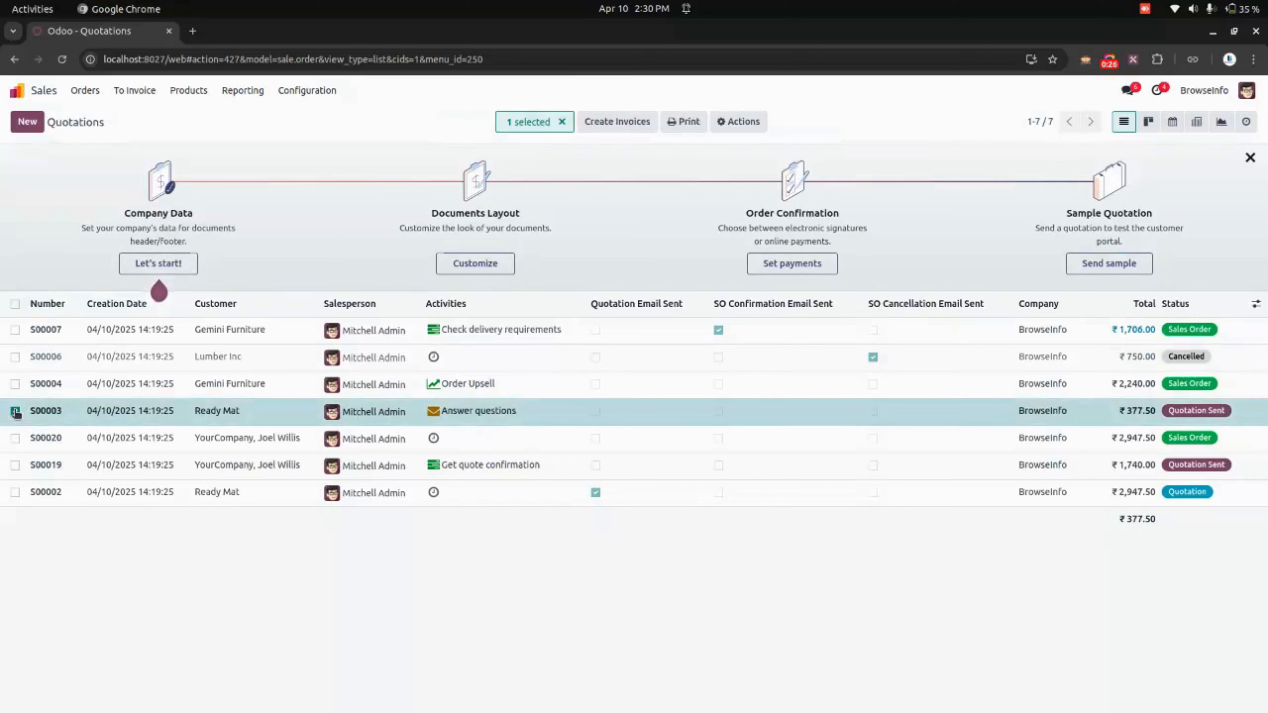
pyautogui.click(15, 438)
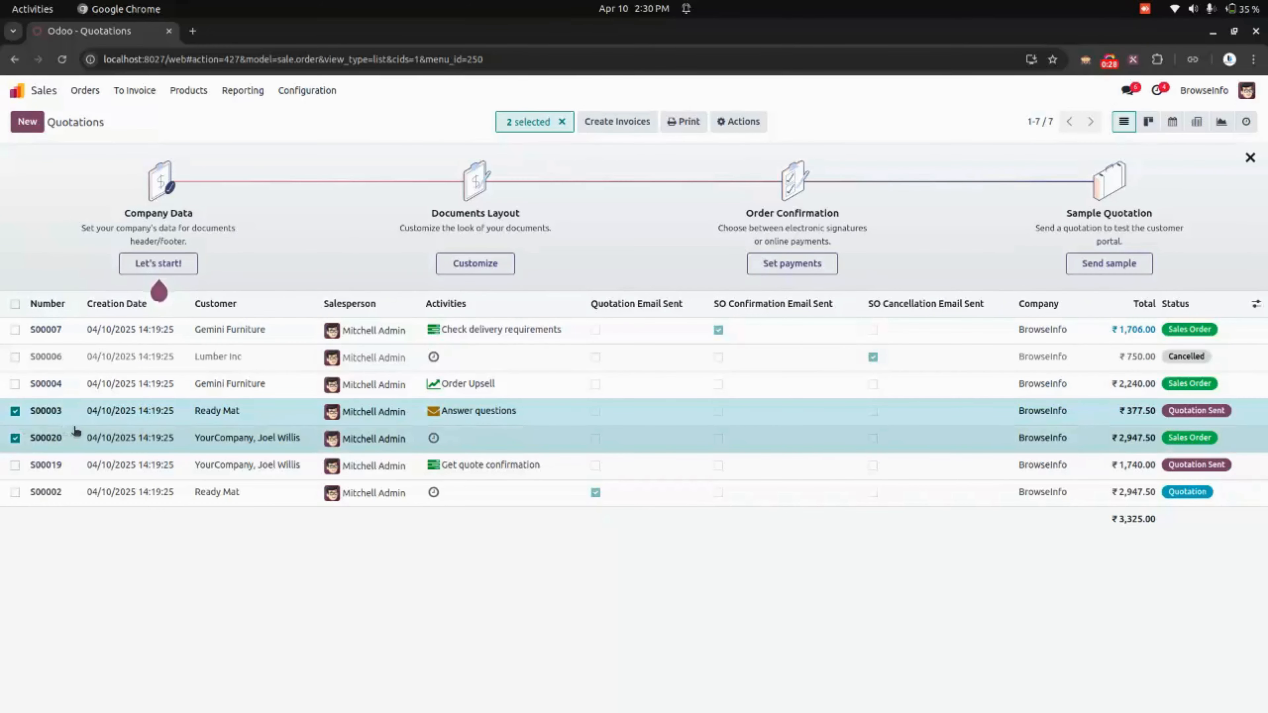
pyautogui.click(744, 122)
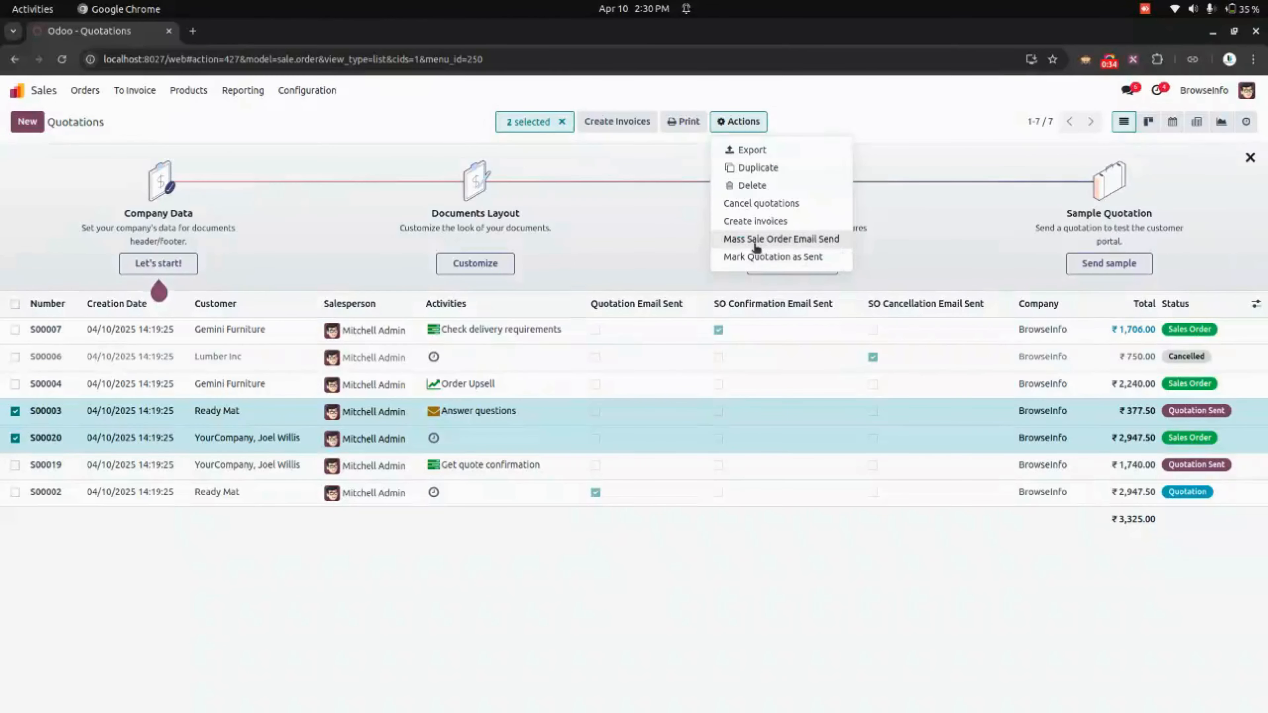
pyautogui.click(824, 239)
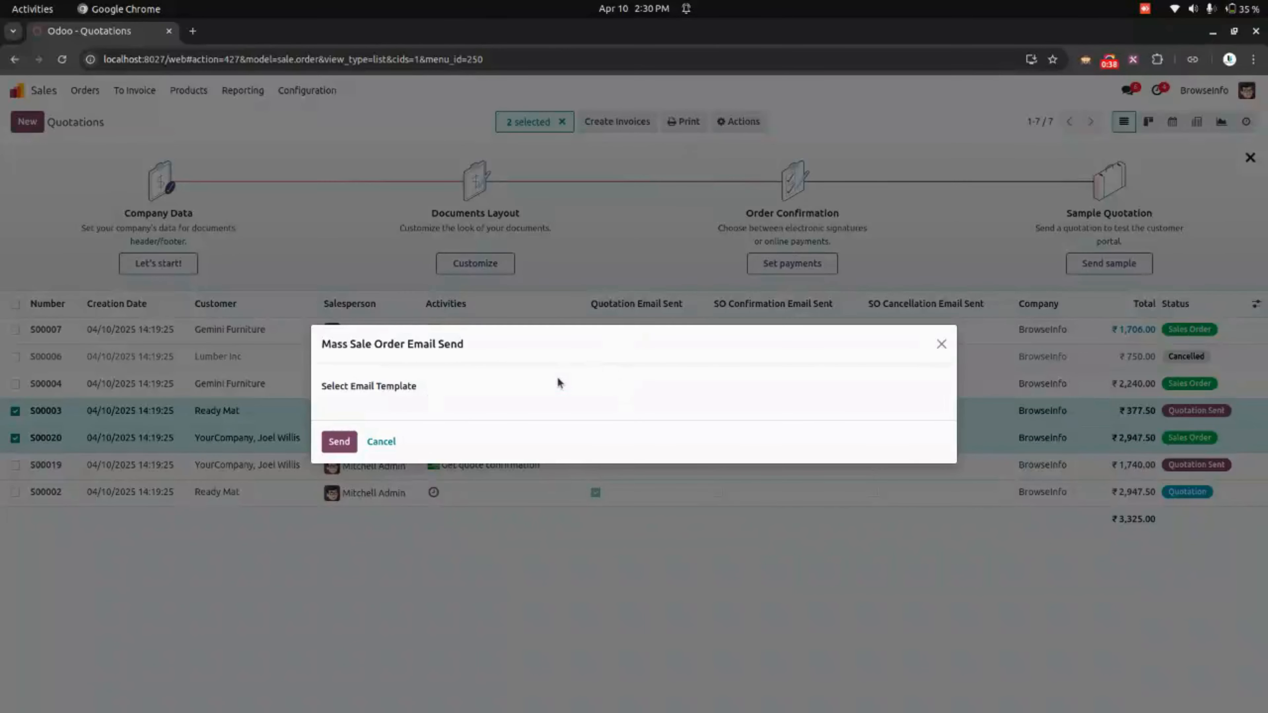
# Step: Try to email both selected orders with the Sales: Order Cancellation template, and close the mass email dialog
pyautogui.click(537, 388)
pyautogui.click(583, 407)
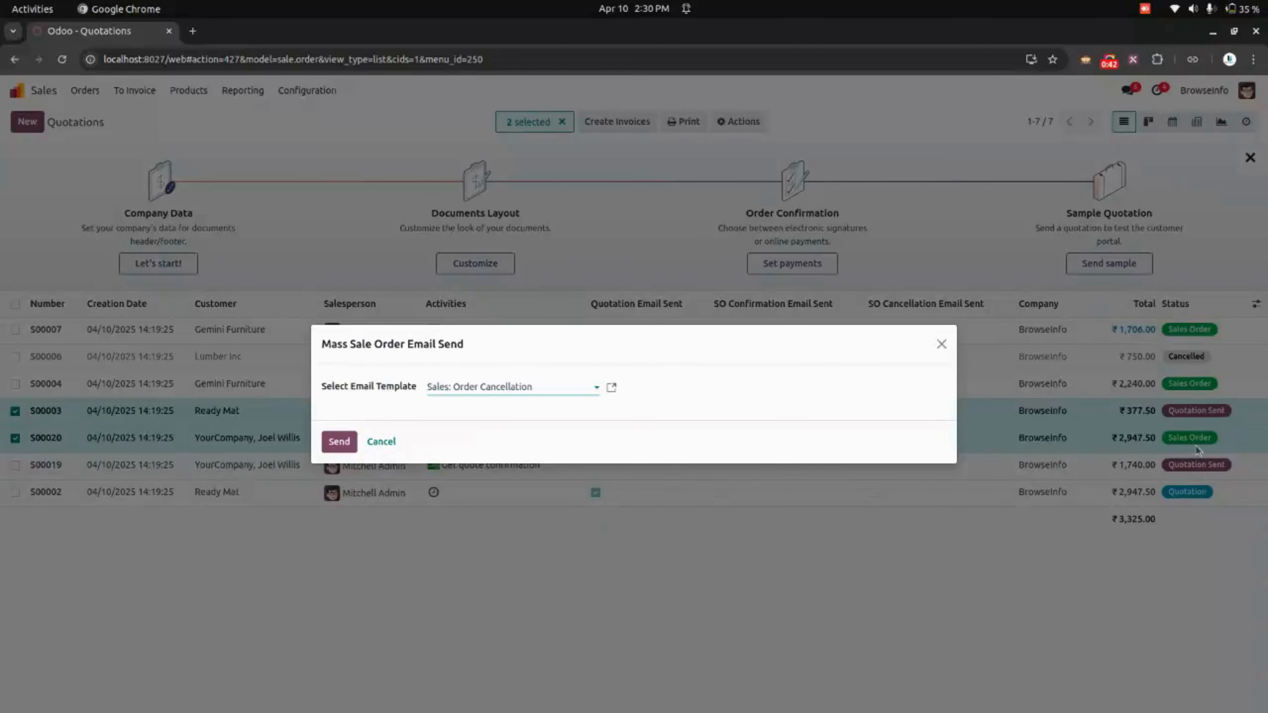
pyautogui.click(344, 441)
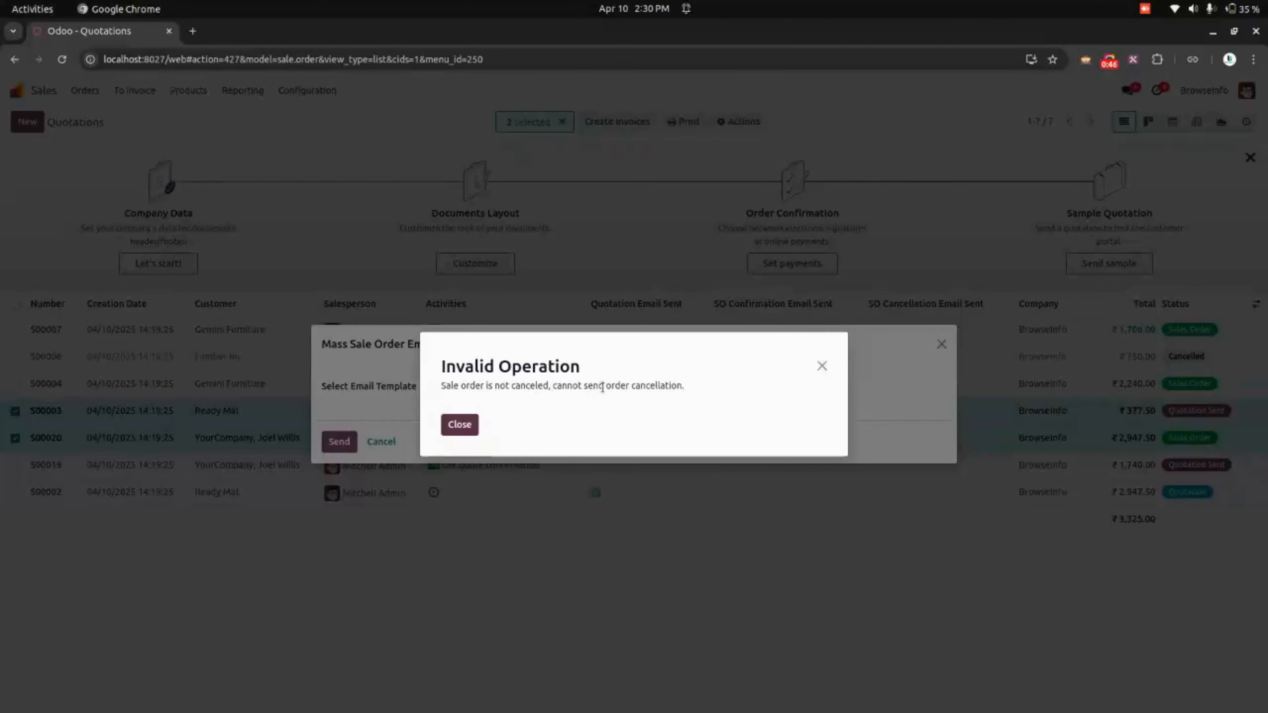
pyautogui.tripleClick(604, 386)
pyautogui.click(459, 425)
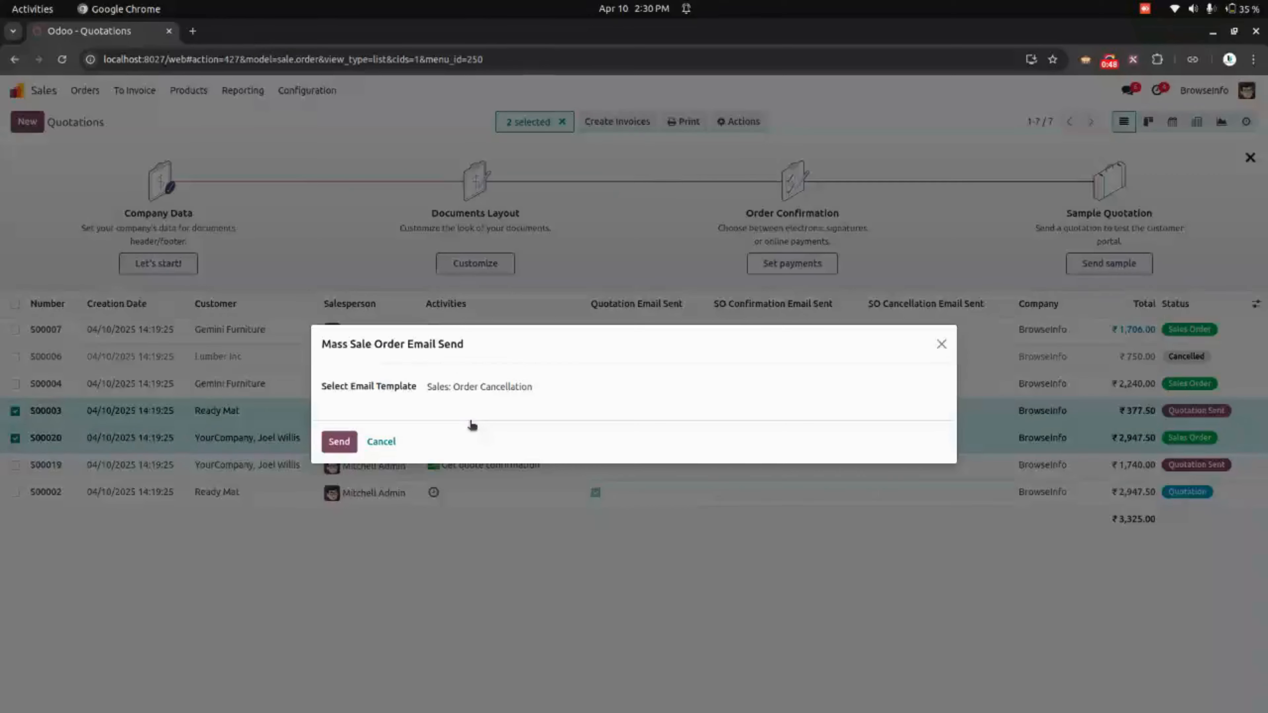
pyautogui.click(382, 442)
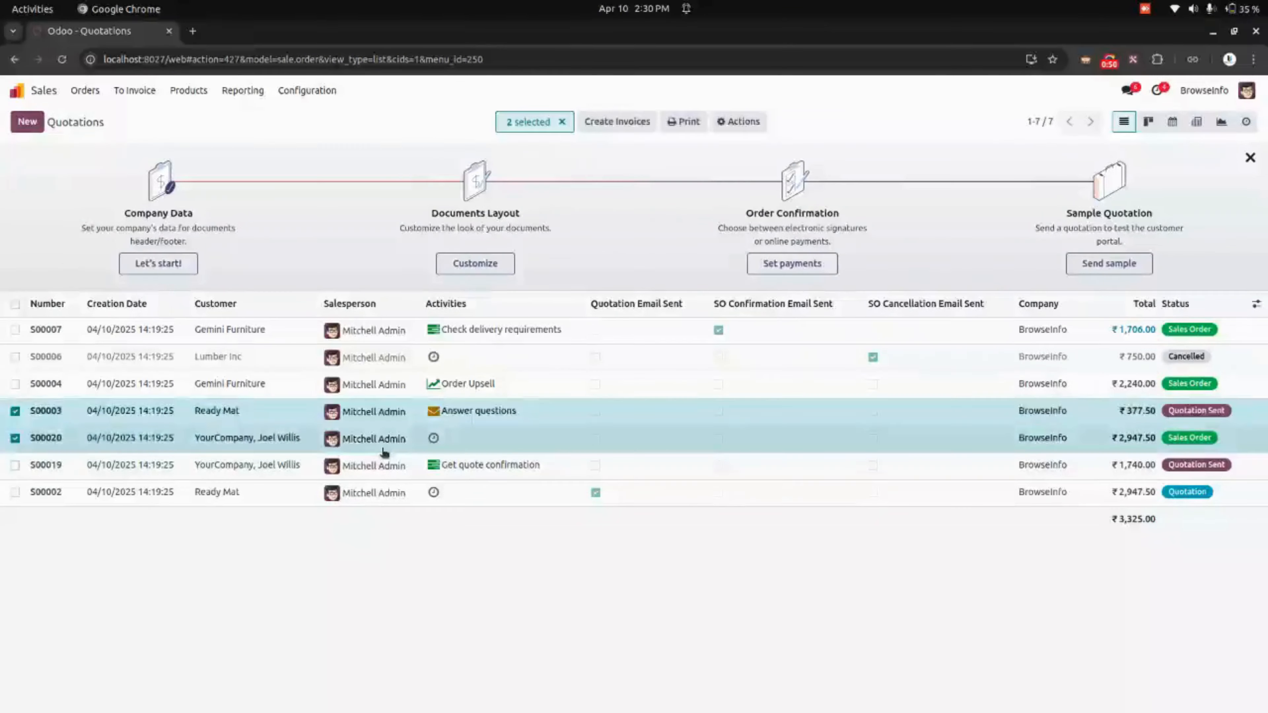
# Step: Deselect the Ready Mat quotation and start a Mass Sale Order Email Send for the YourCompany sales order alone
pyautogui.click(15, 439)
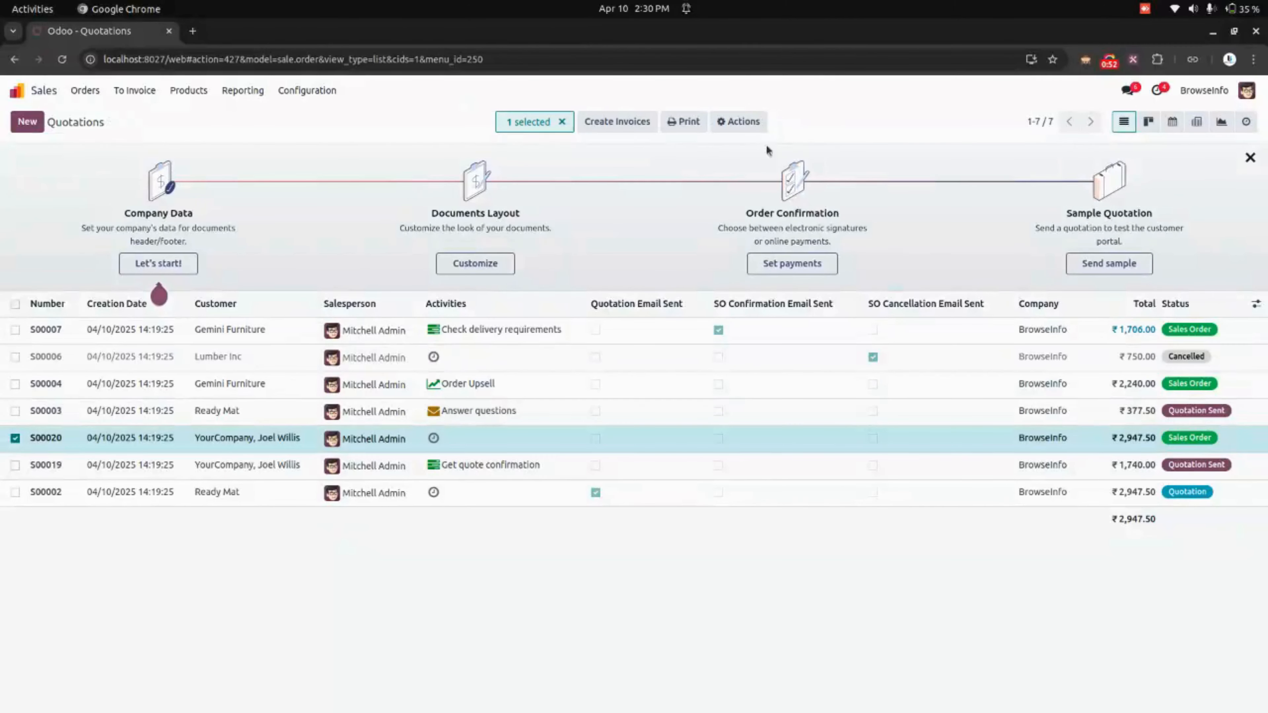
pyautogui.click(739, 122)
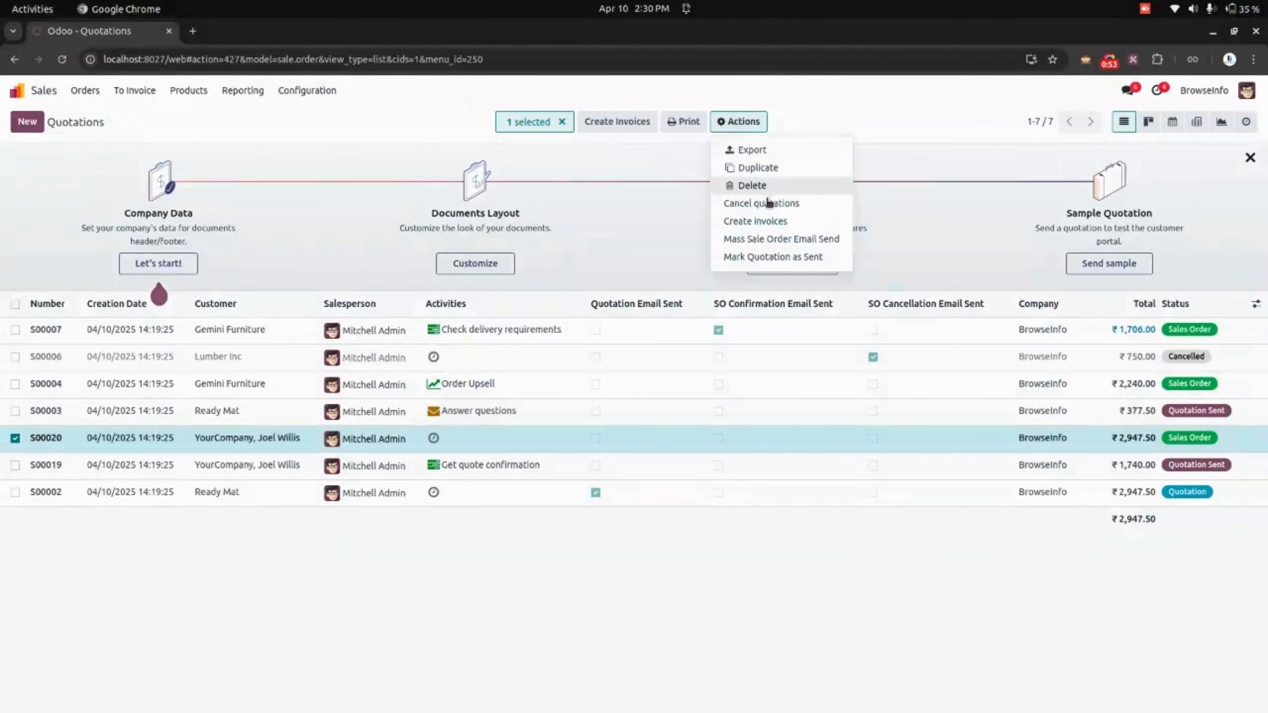
pyautogui.click(787, 238)
# Step: Try to email the selected sales order with the Sales: Send Quotation template
pyautogui.click(504, 394)
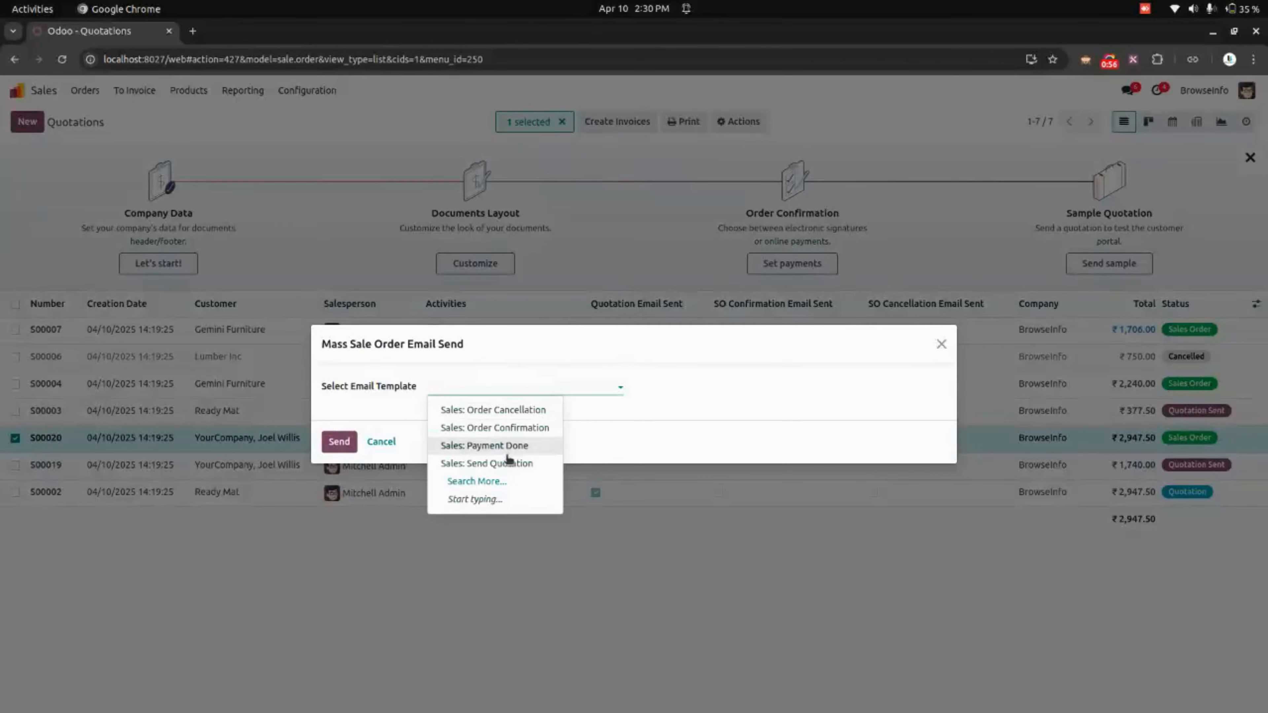
pyautogui.click(522, 464)
pyautogui.click(339, 441)
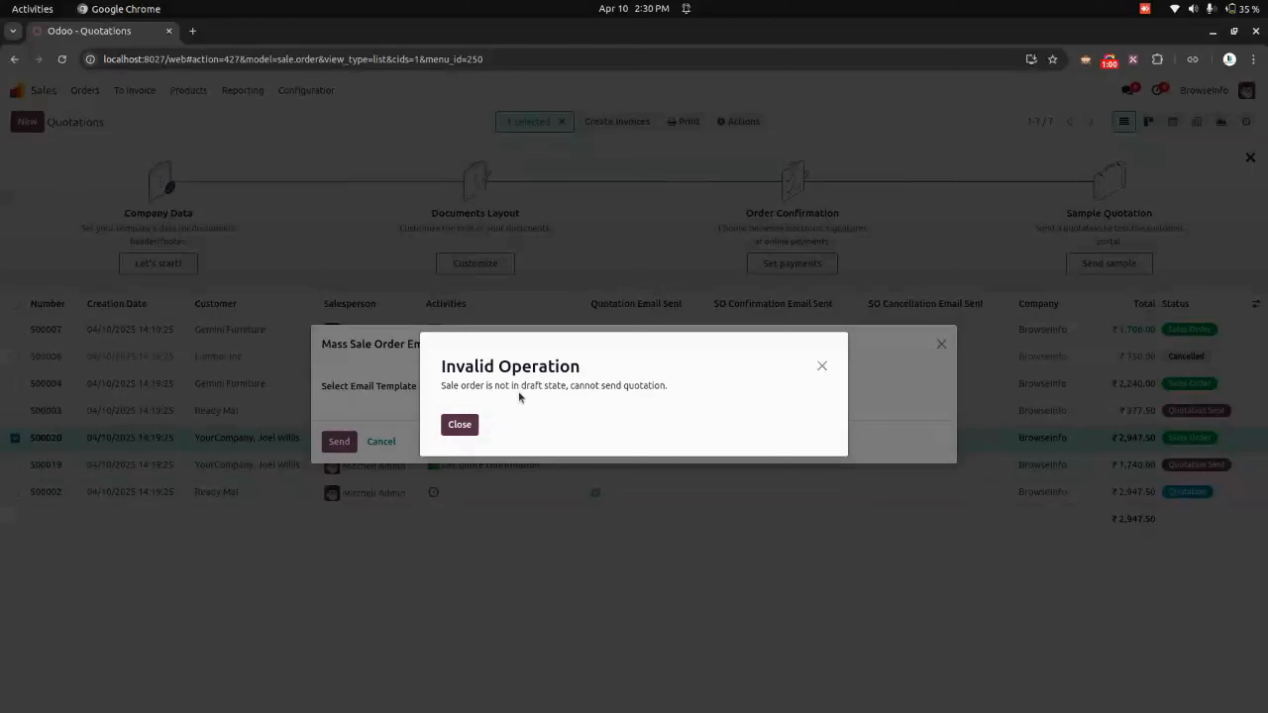
pyautogui.click(459, 424)
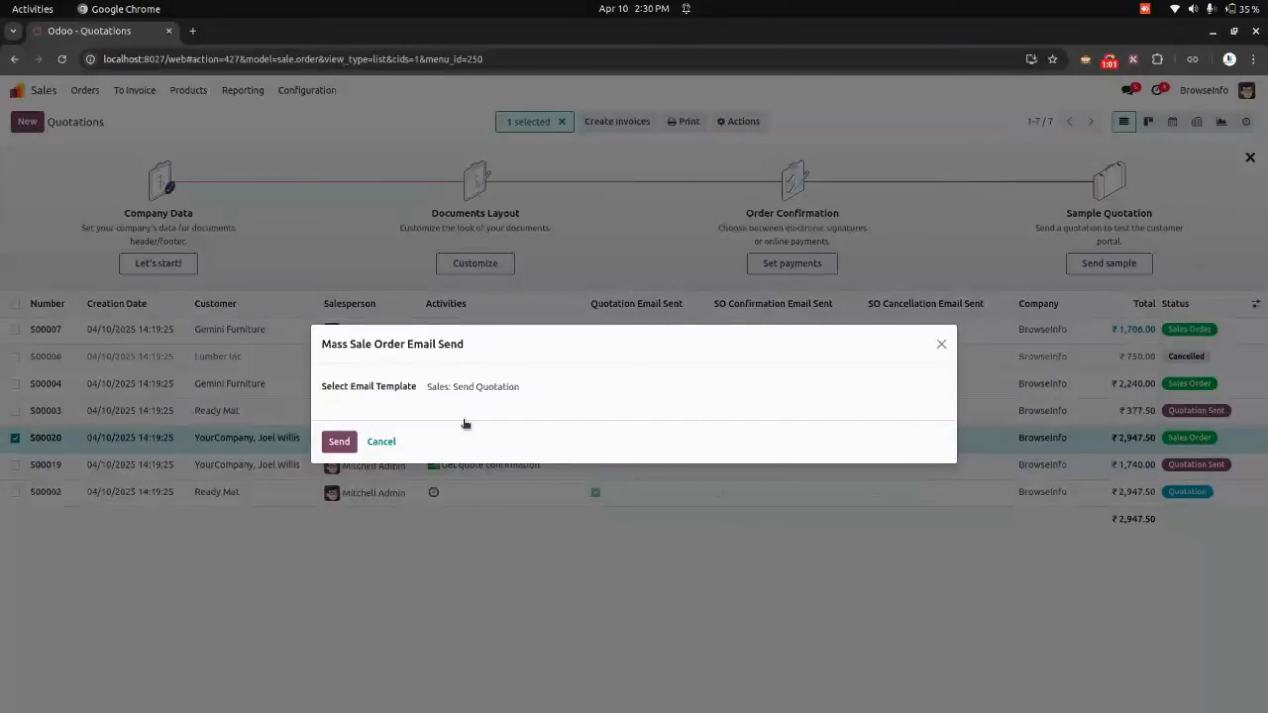
# Step: Send the selected sales order's email with the Sales: Order Confirmation template and check the sent message in the order record
pyautogui.click(523, 388)
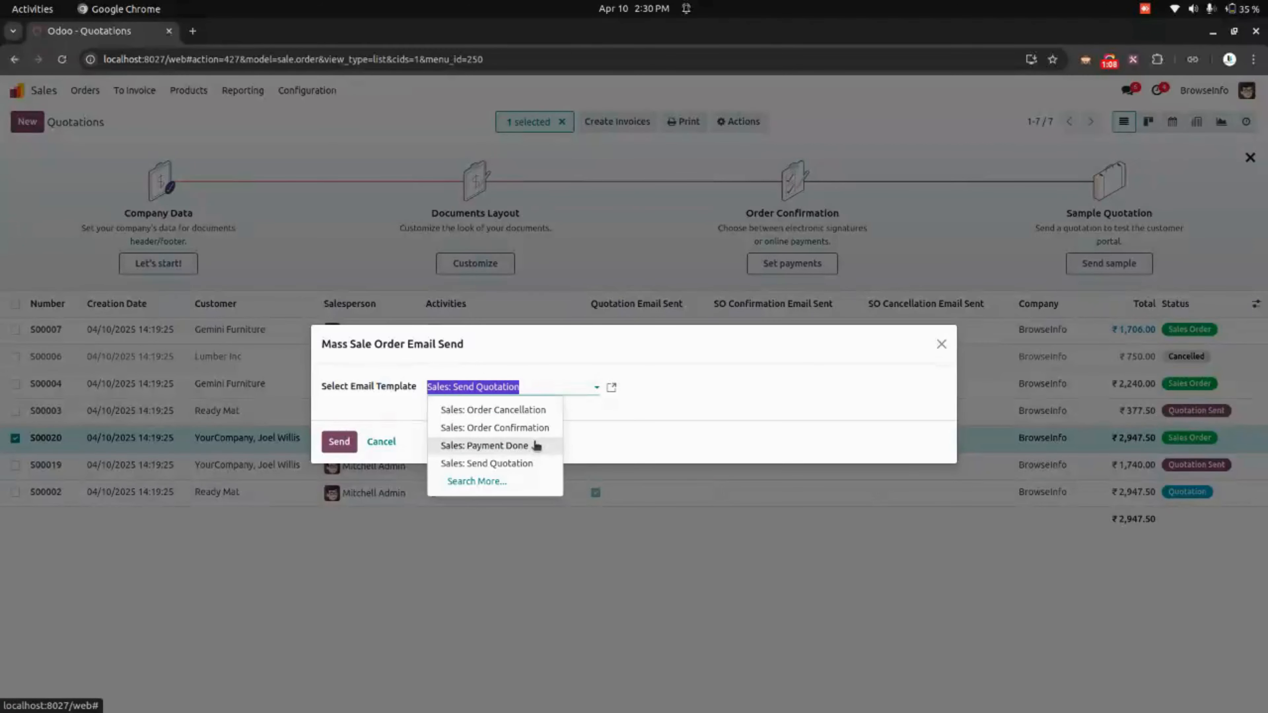
pyautogui.click(536, 428)
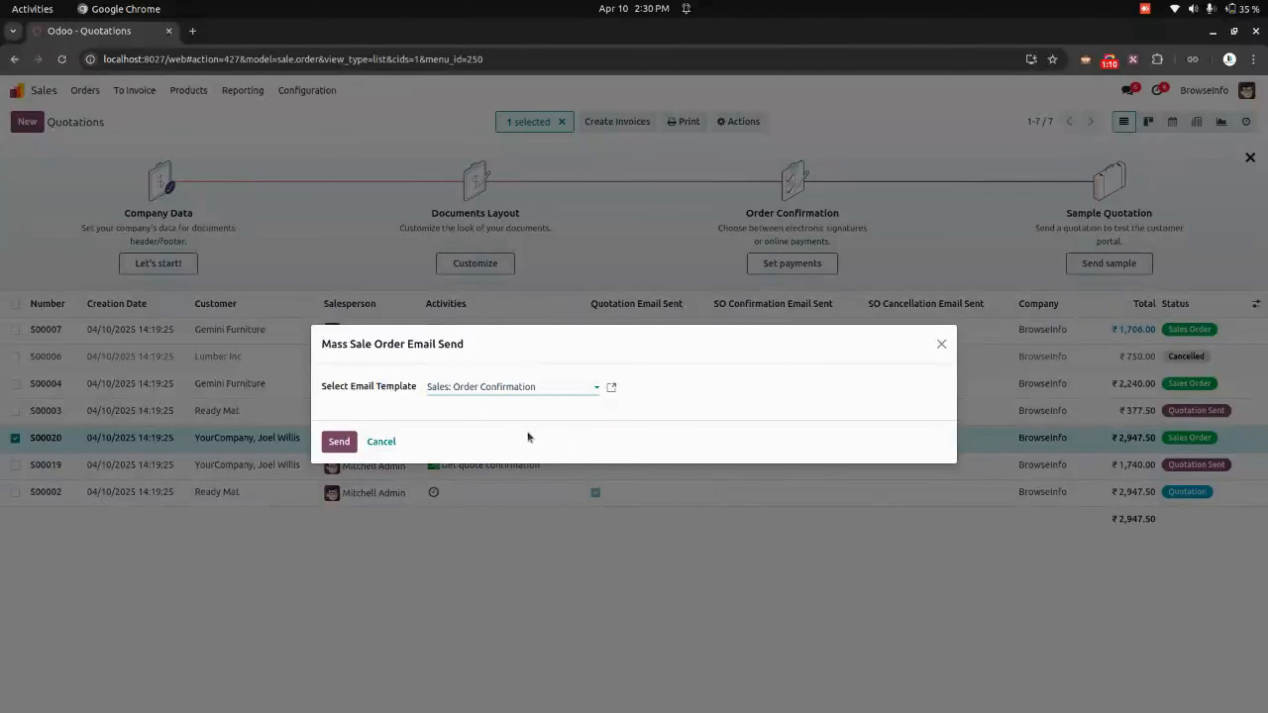
pyautogui.click(325, 447)
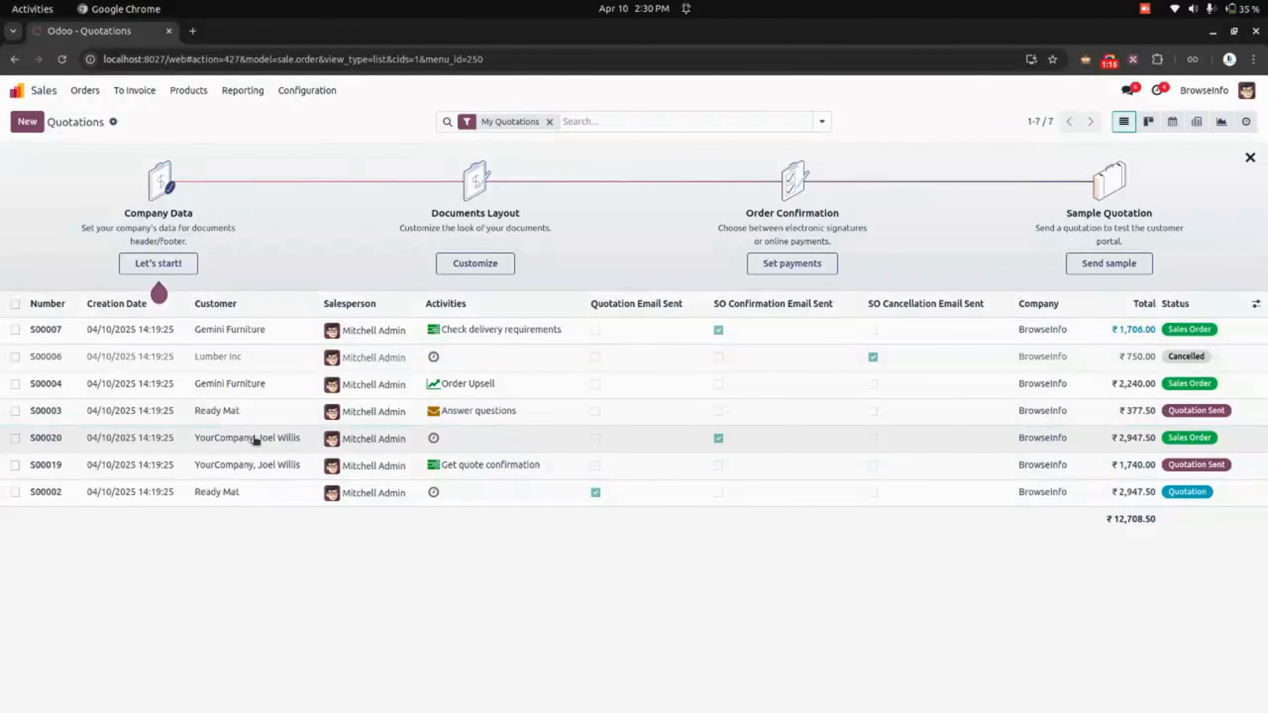
pyautogui.click(256, 438)
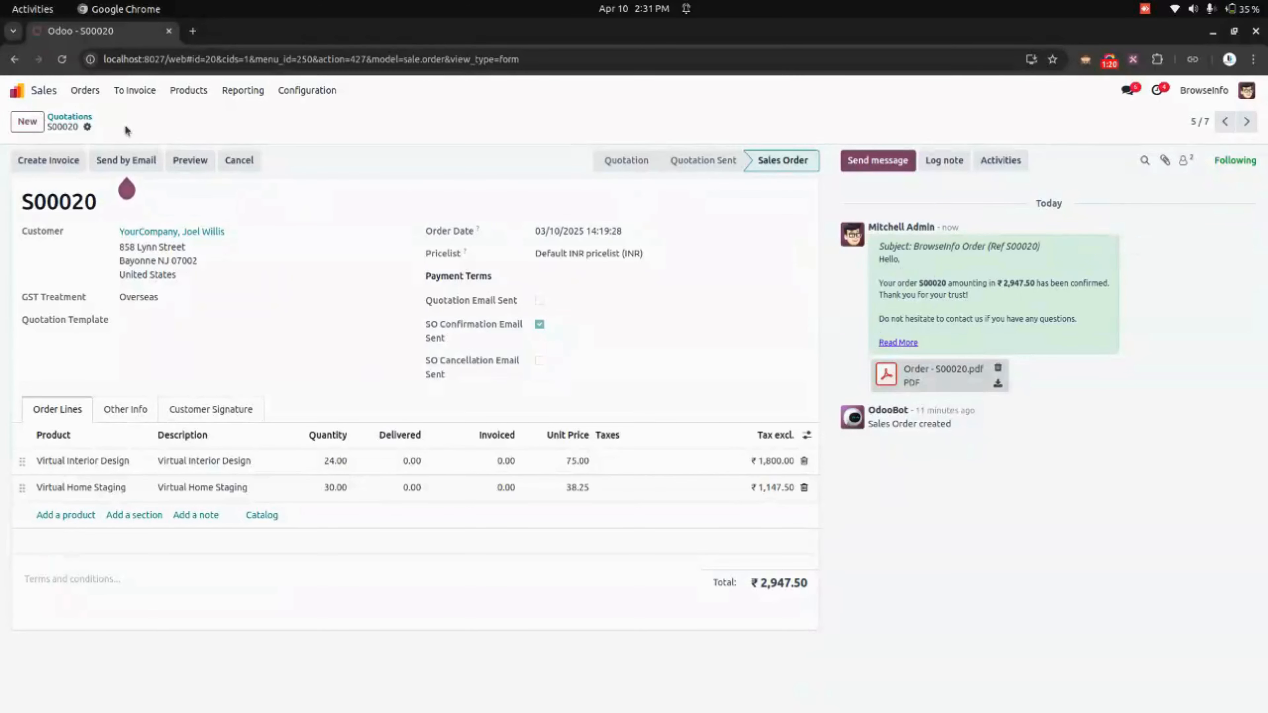
pyautogui.click(70, 117)
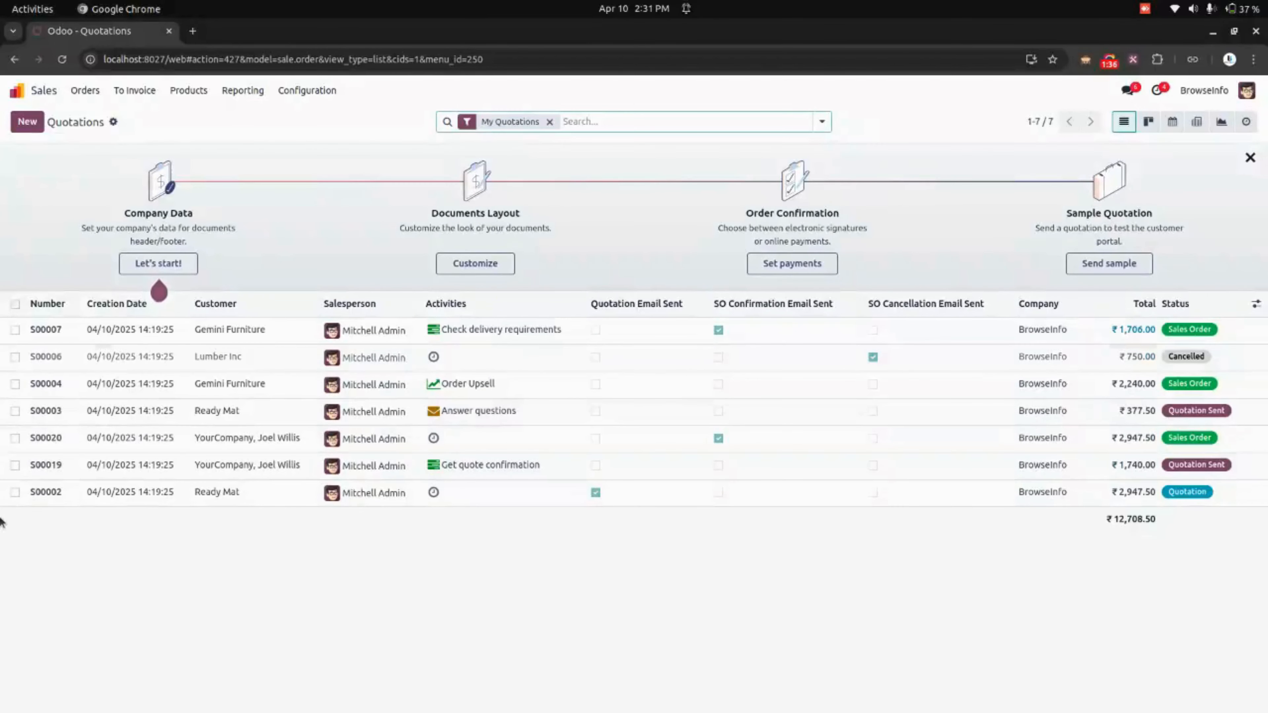
# Step: Try to mass-email the Ready Mat order in Quotation status with the Sales: Send Quotation template, and close the dialog
pyautogui.click(15, 492)
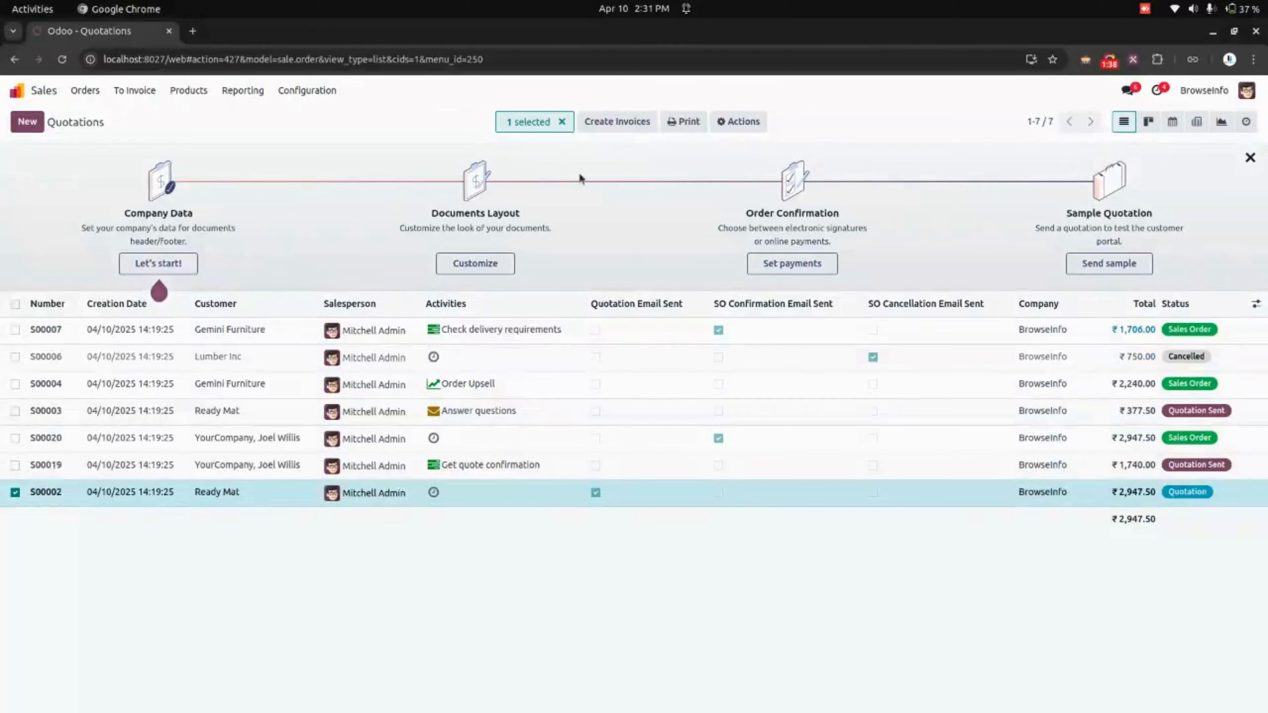
pyautogui.click(729, 123)
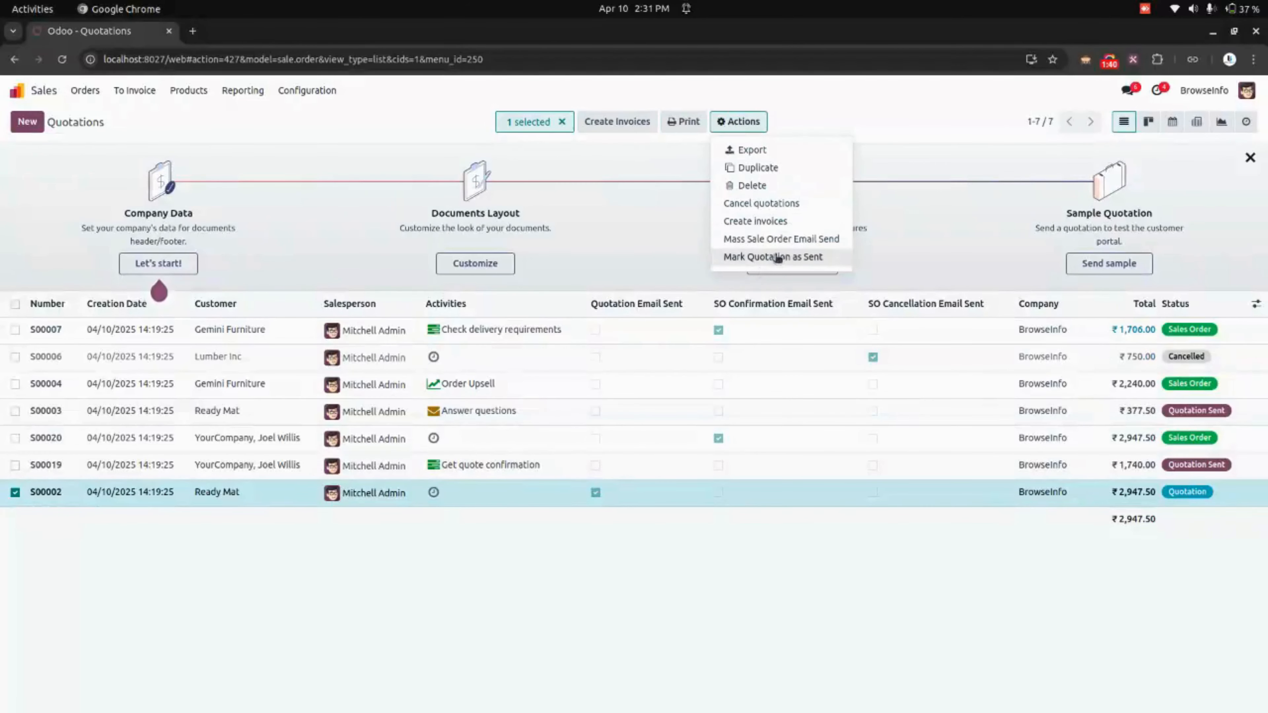
pyautogui.click(778, 238)
pyautogui.click(545, 390)
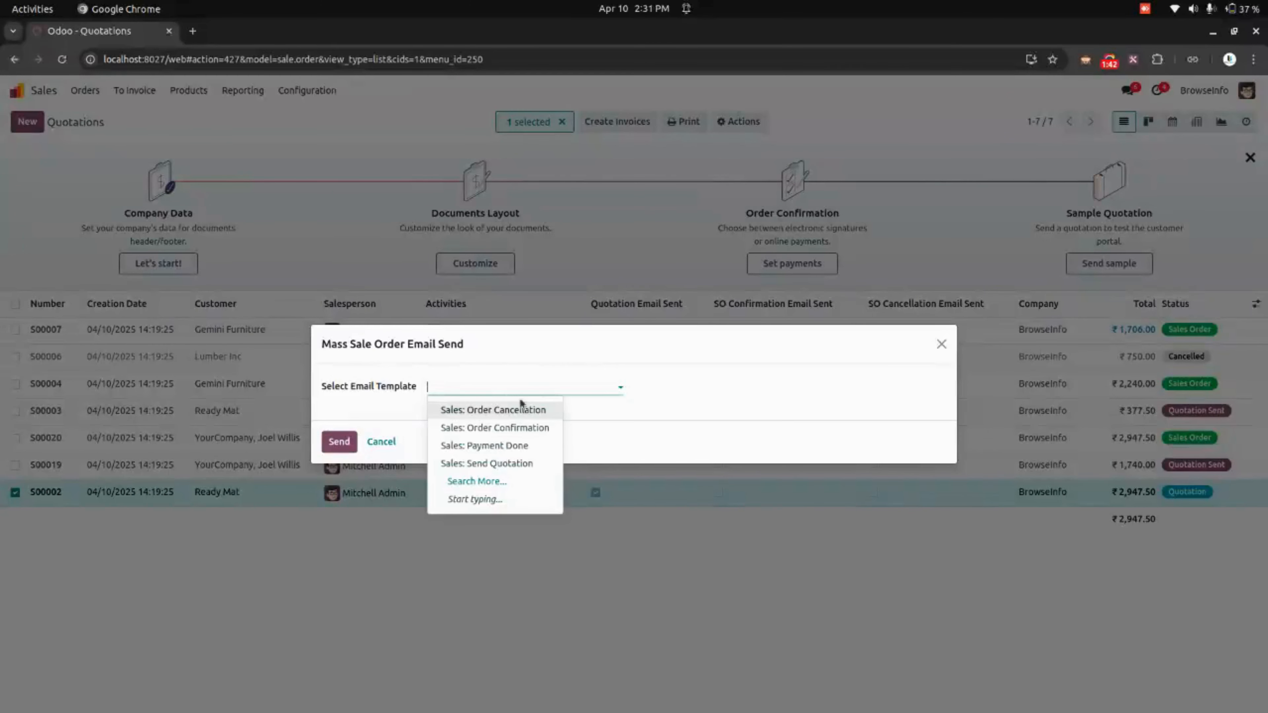
pyautogui.click(495, 467)
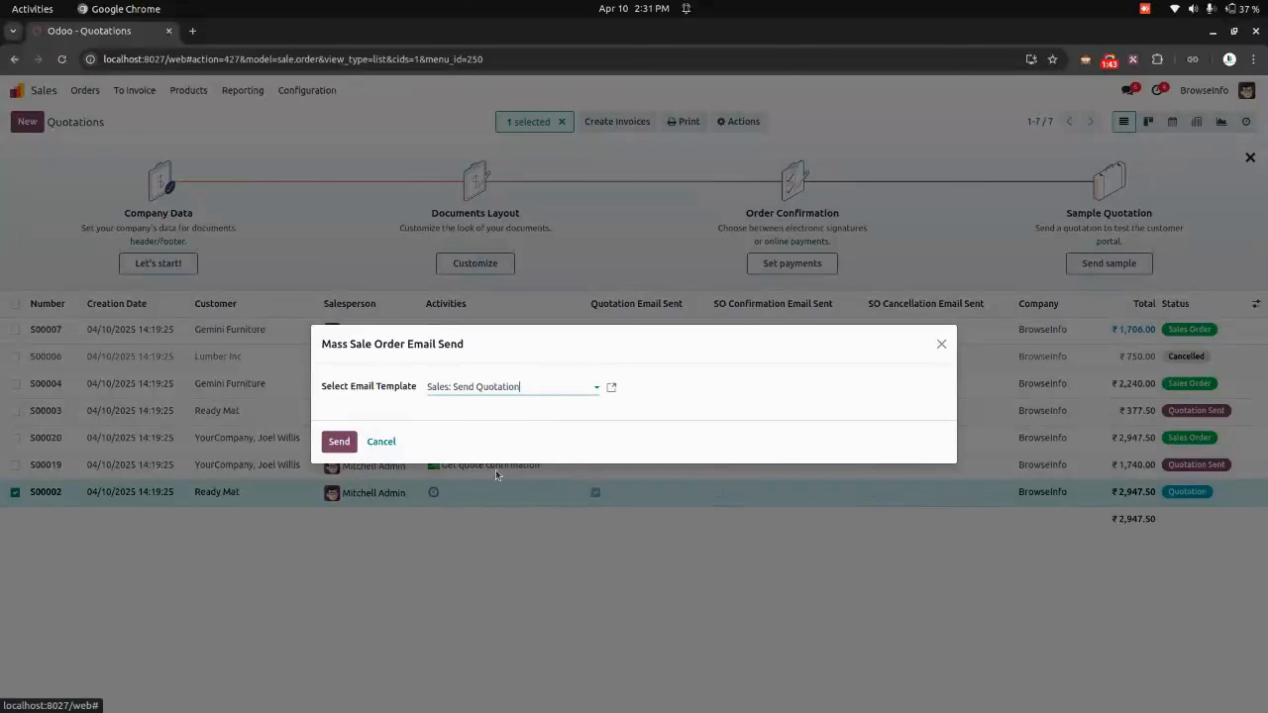
pyautogui.click(339, 441)
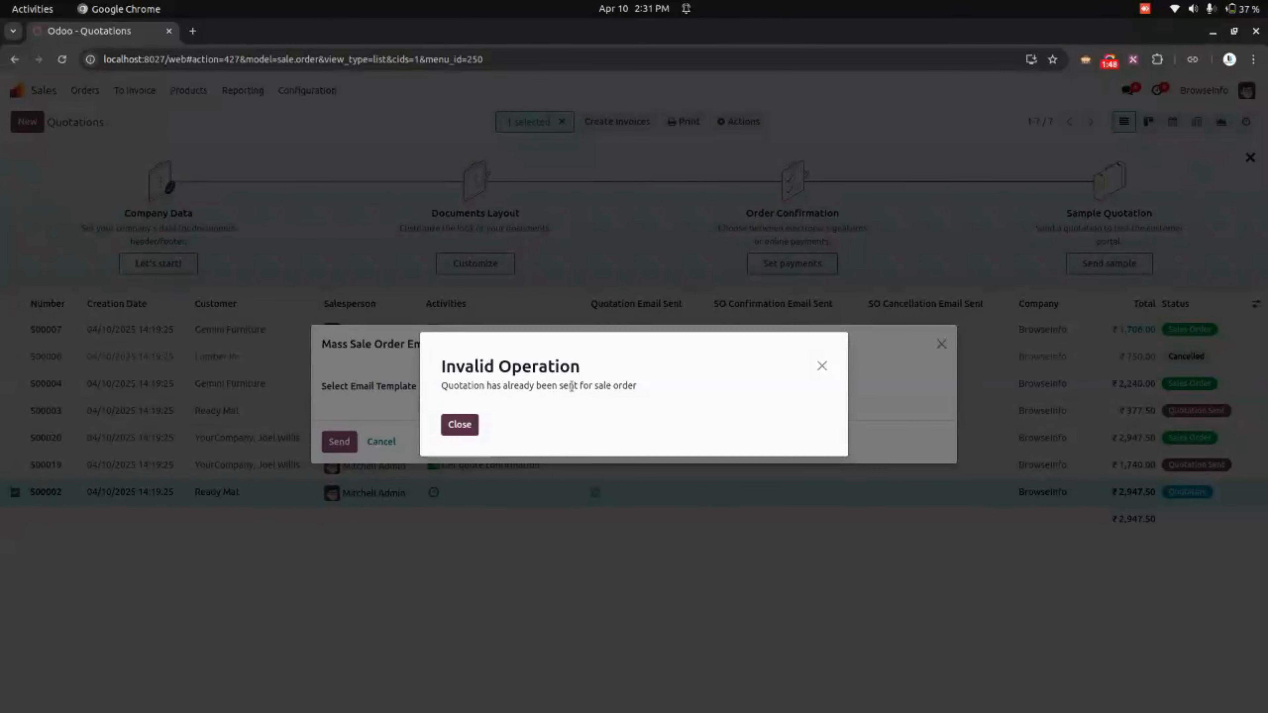
pyautogui.click(458, 424)
pyautogui.click(381, 441)
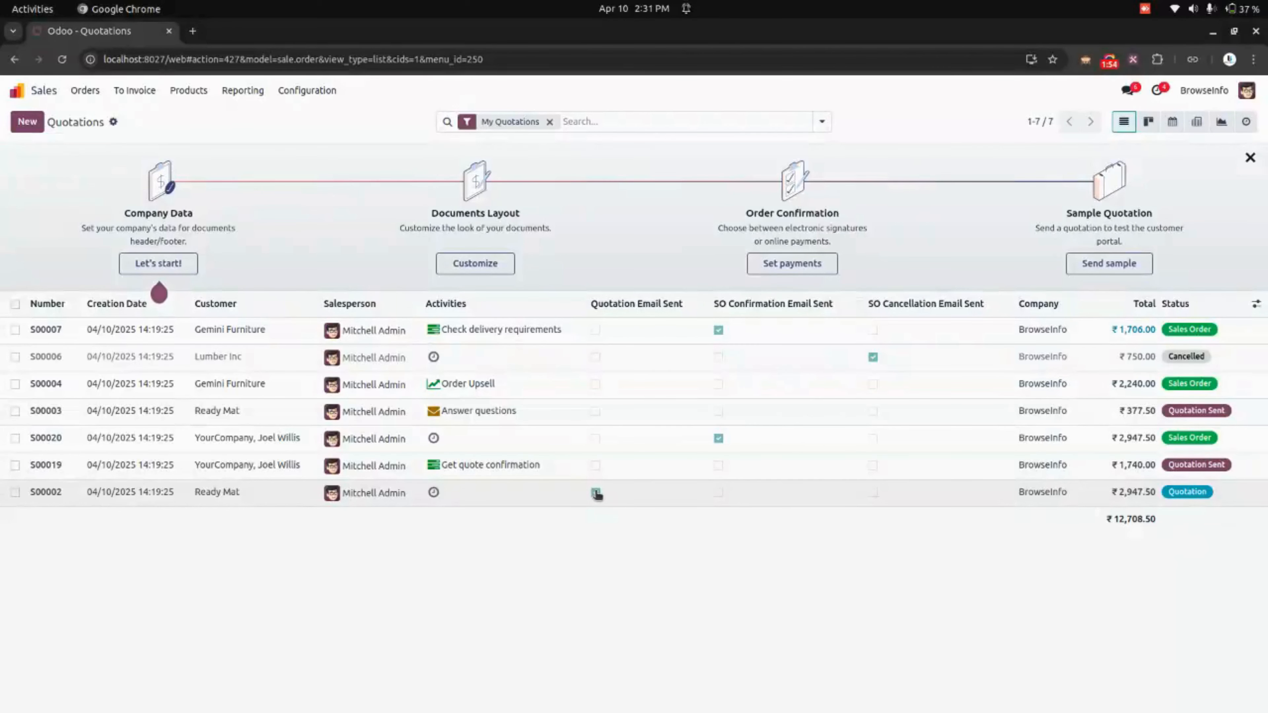
# Step: Duplicate the Ready Mat order that is in Quotation status and return to the quotations list
pyautogui.click(636, 502)
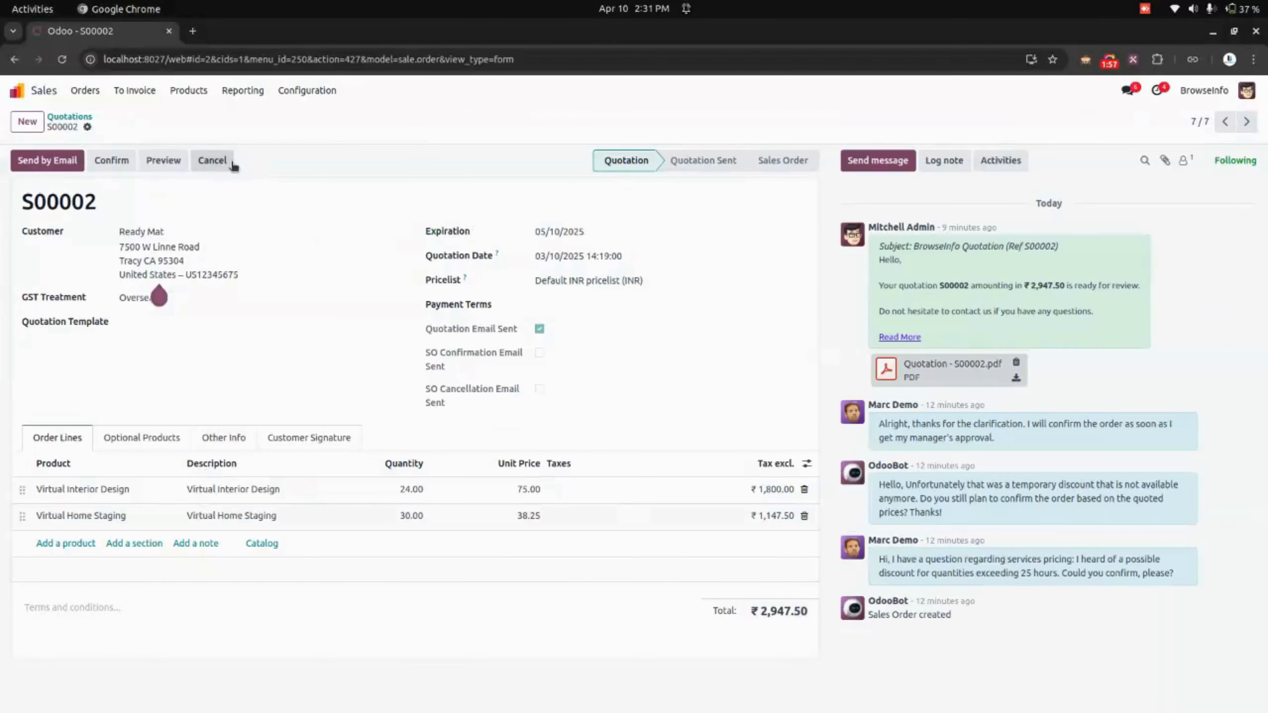
pyautogui.click(87, 127)
pyautogui.click(155, 178)
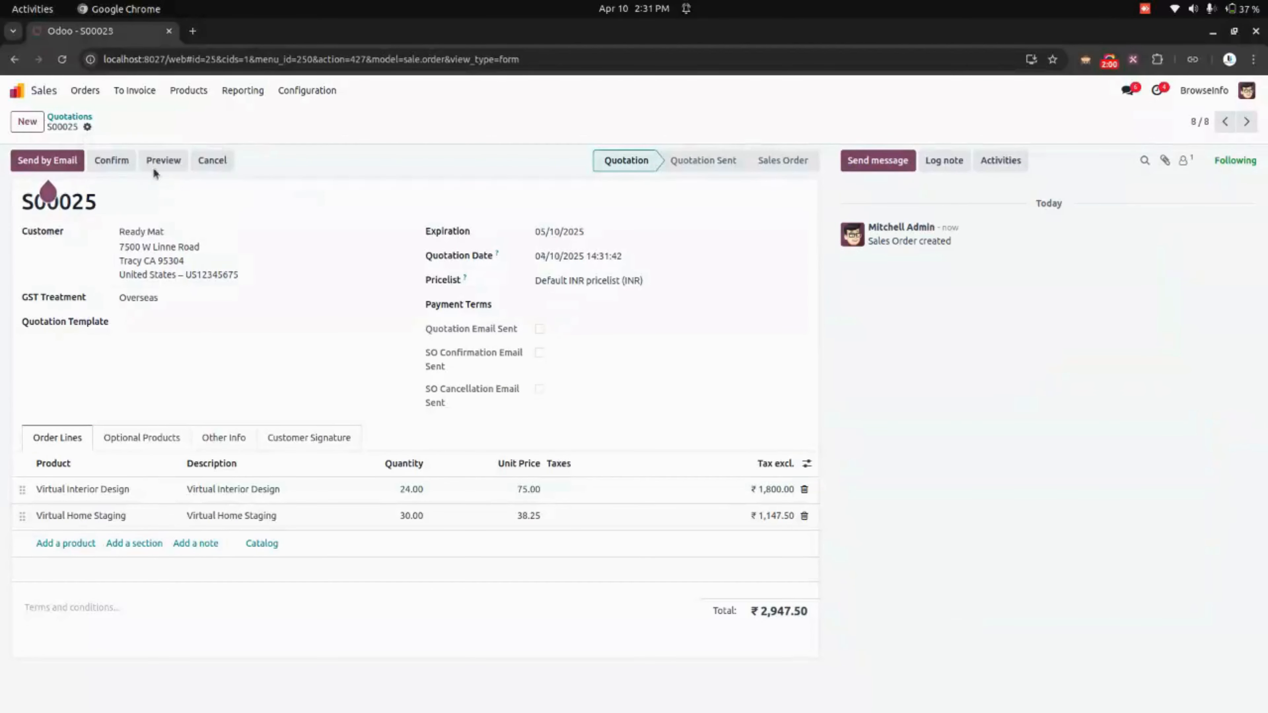
pyautogui.click(70, 119)
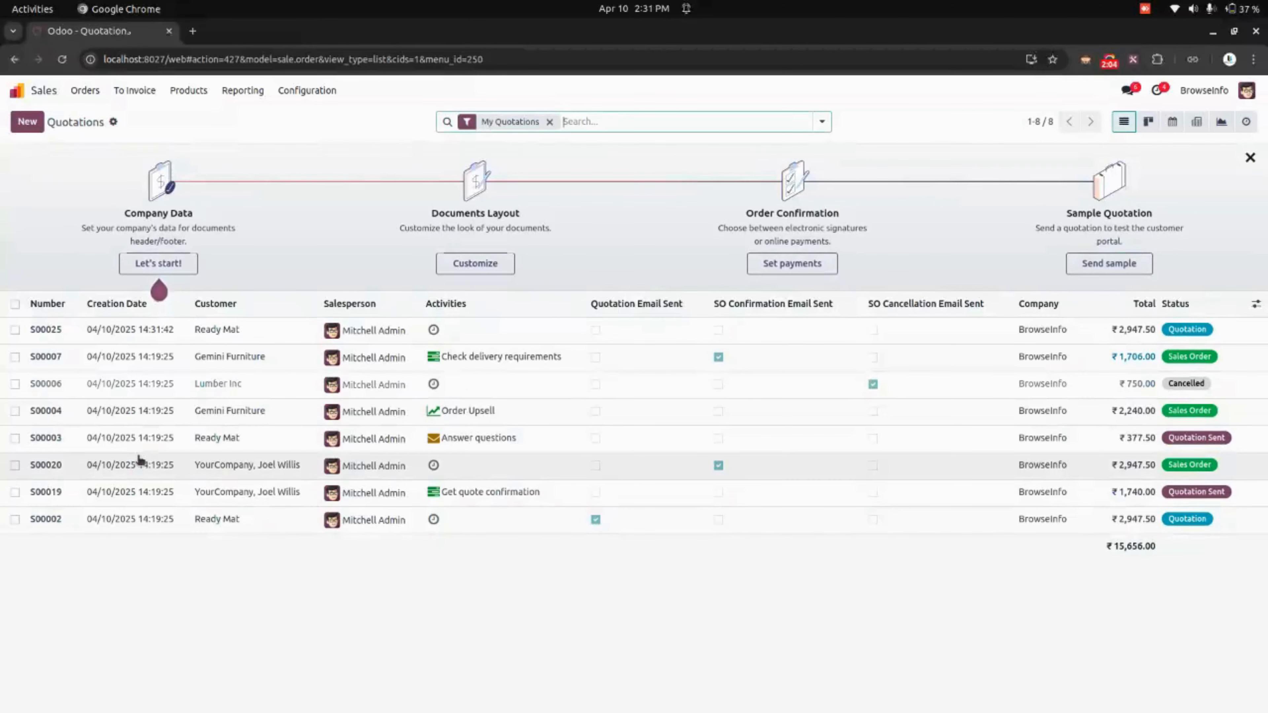
# Step: Send the duplicated Ready Mat quotation through Mass Sale Order Email Send with the Sales: Send Quotation template
pyautogui.click(14, 329)
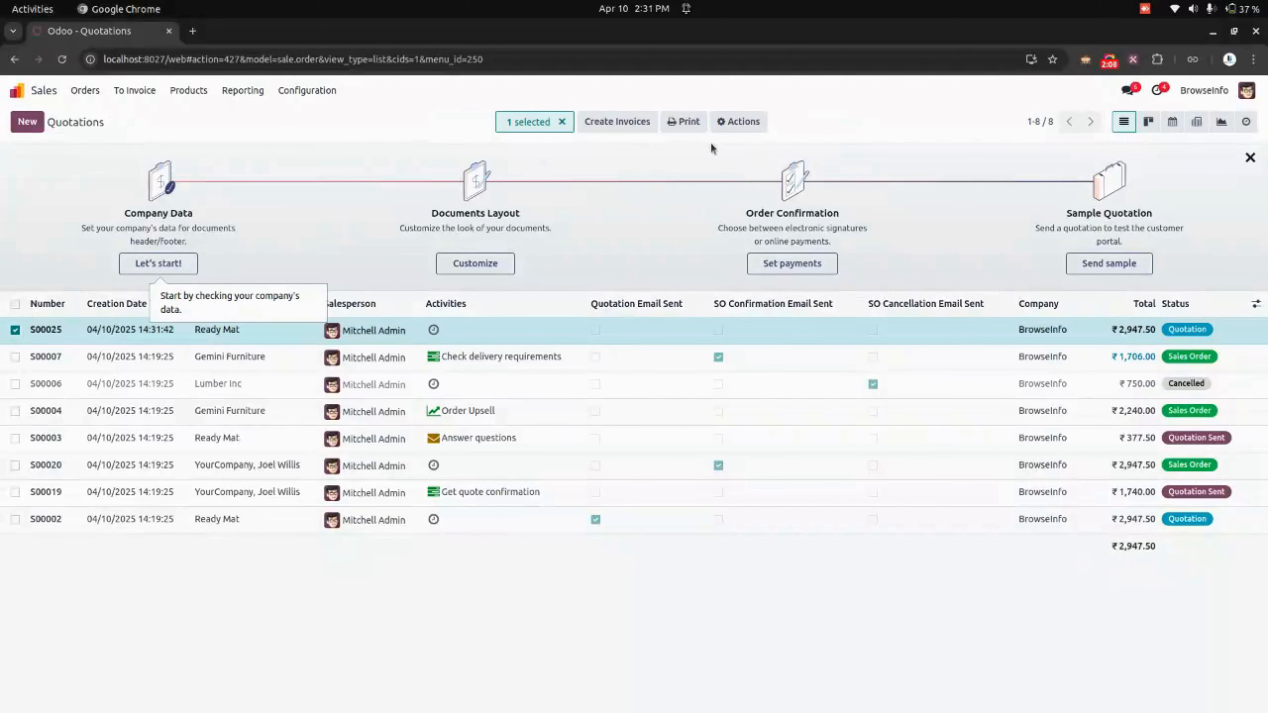
pyautogui.click(738, 122)
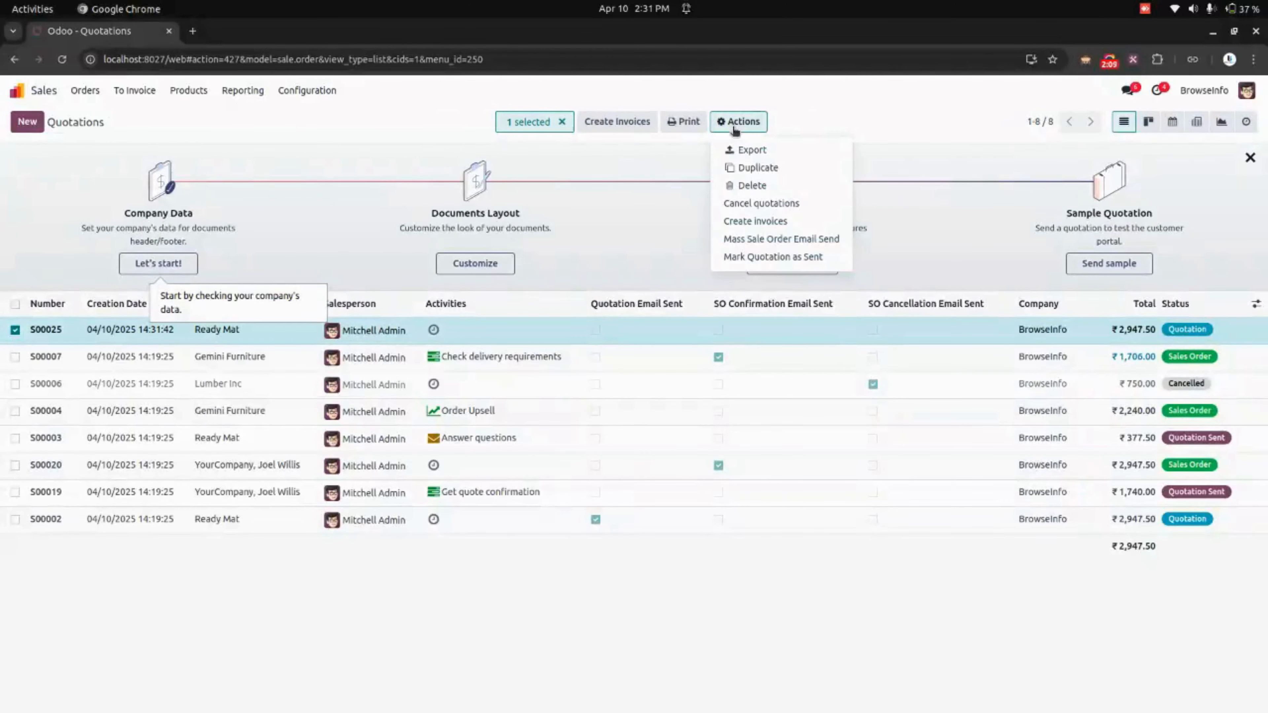
pyautogui.click(767, 239)
pyautogui.click(521, 391)
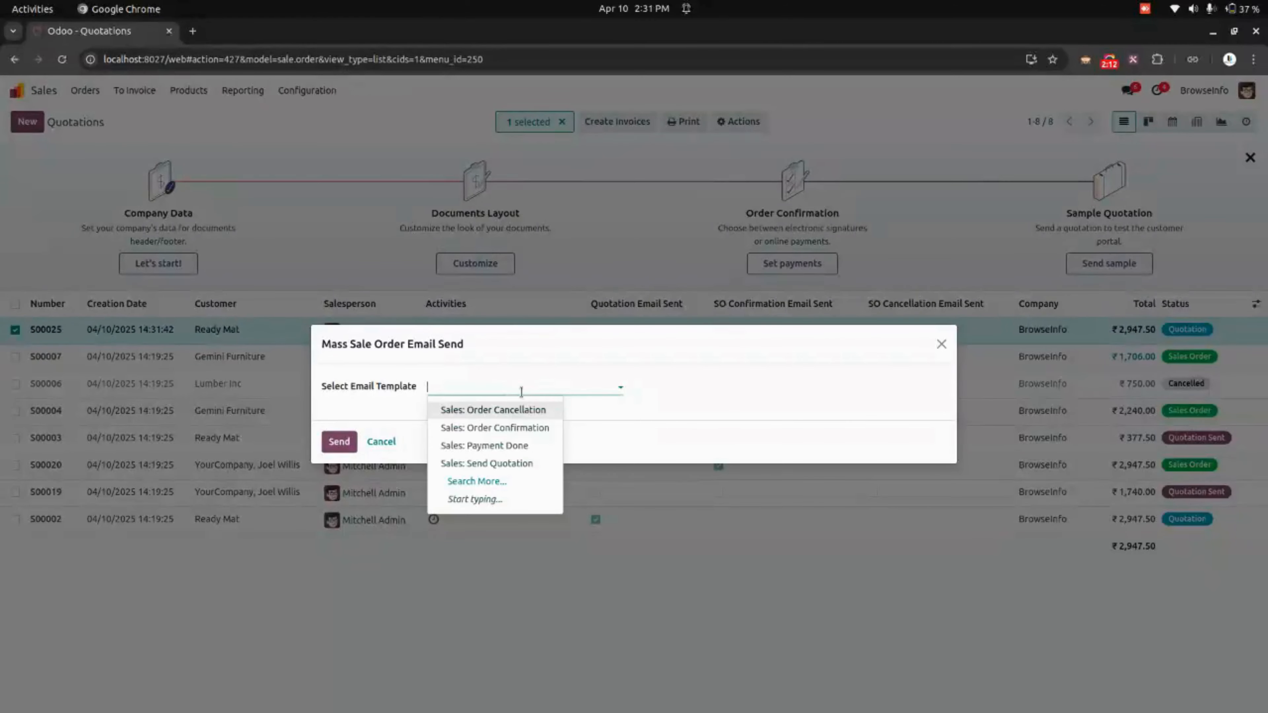
pyautogui.click(495, 460)
pyautogui.click(339, 442)
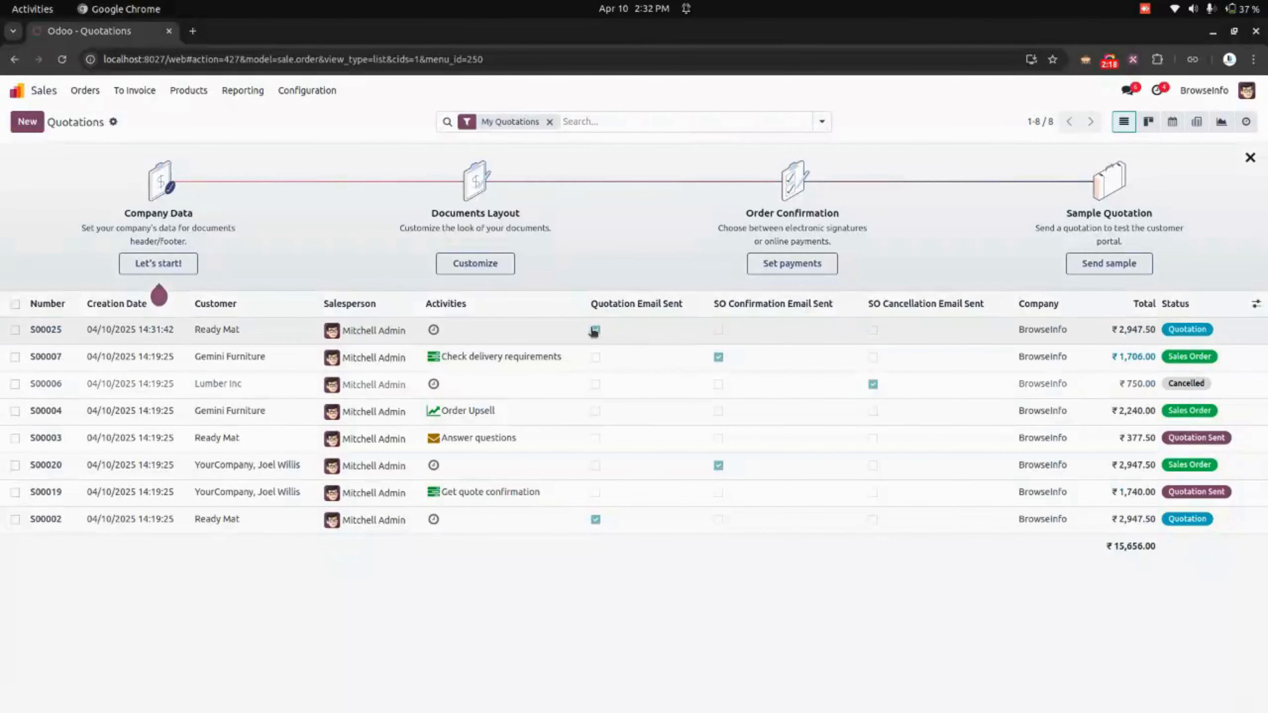
# Step: Check the email and PDF logged on the duplicated Ready Mat quotation, and return to the apps overview
pyautogui.click(619, 323)
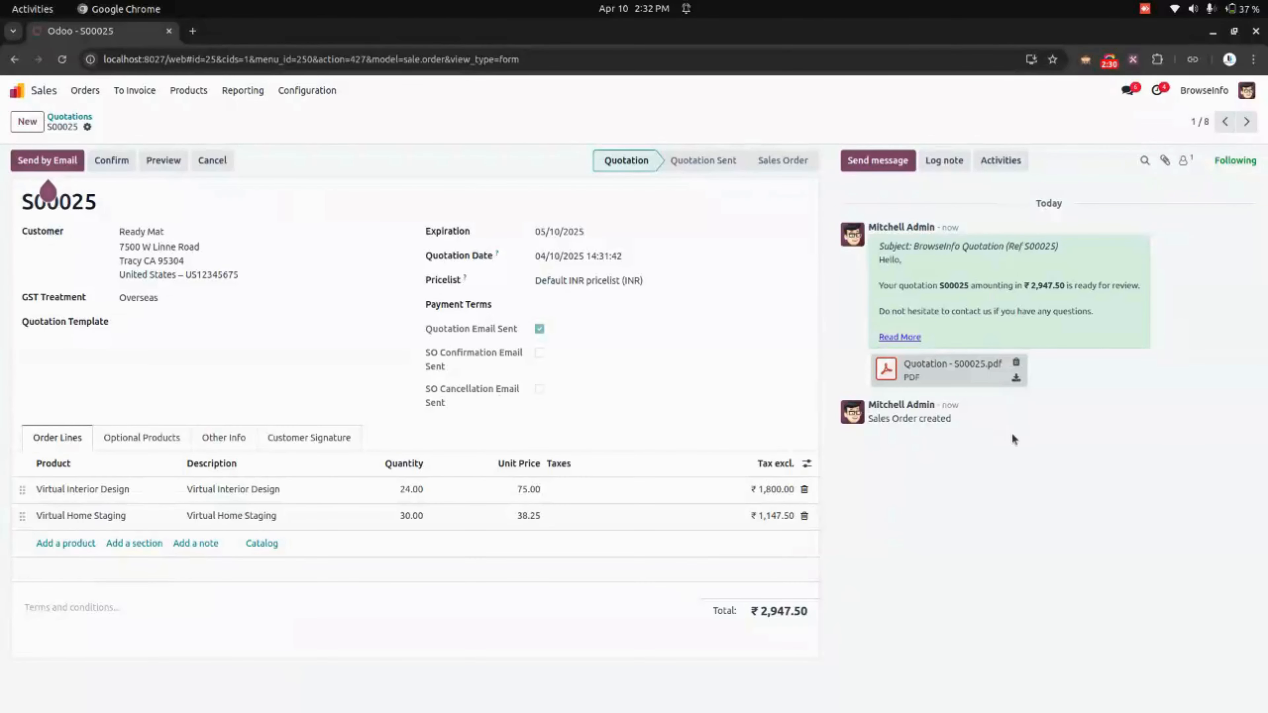
pyautogui.click(68, 117)
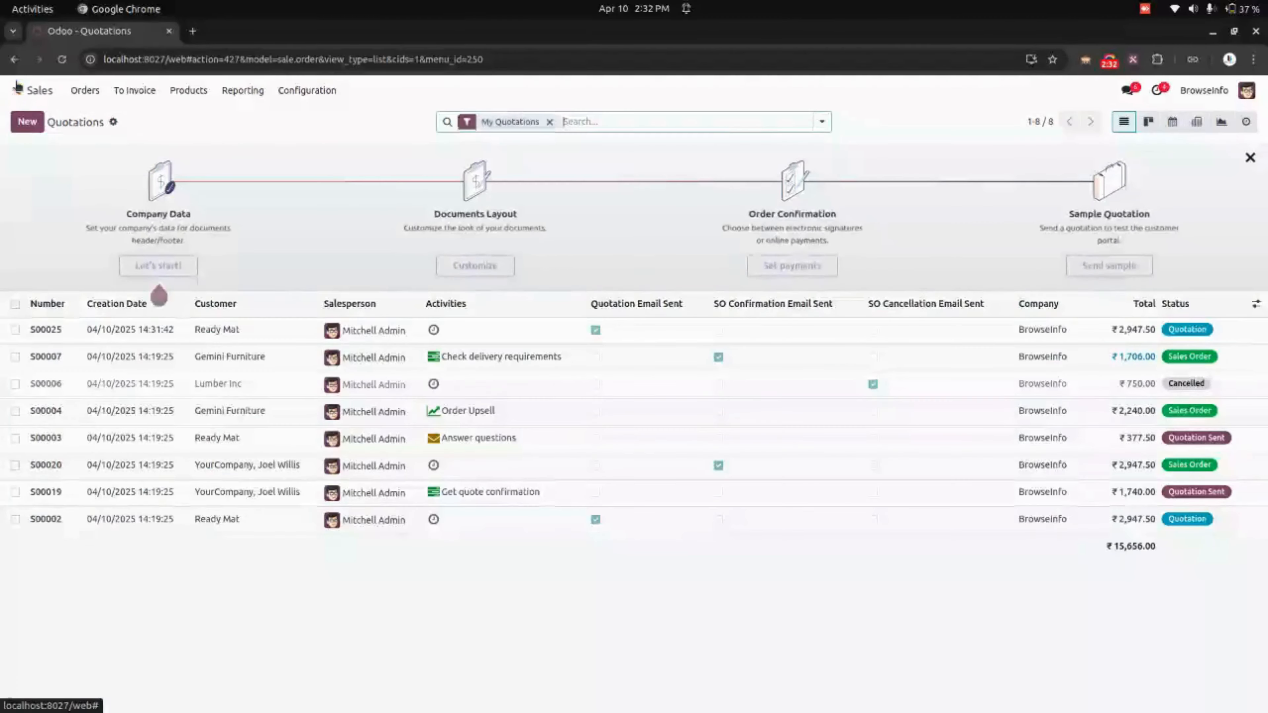
pyautogui.click(19, 90)
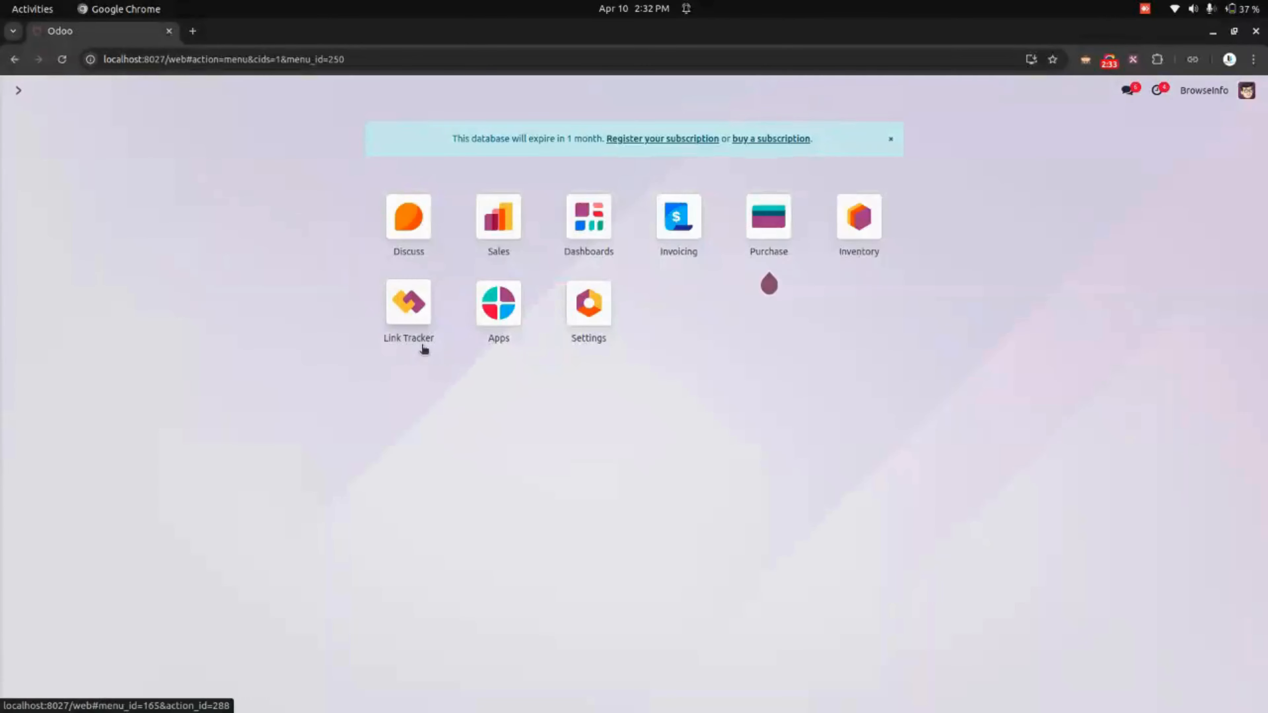
# Step: In Purchase, send the top Ready Mat and Azure Interior orders through Mass Purchase Order Email Send with the Purchase: Purchase Order template
pyautogui.click(778, 241)
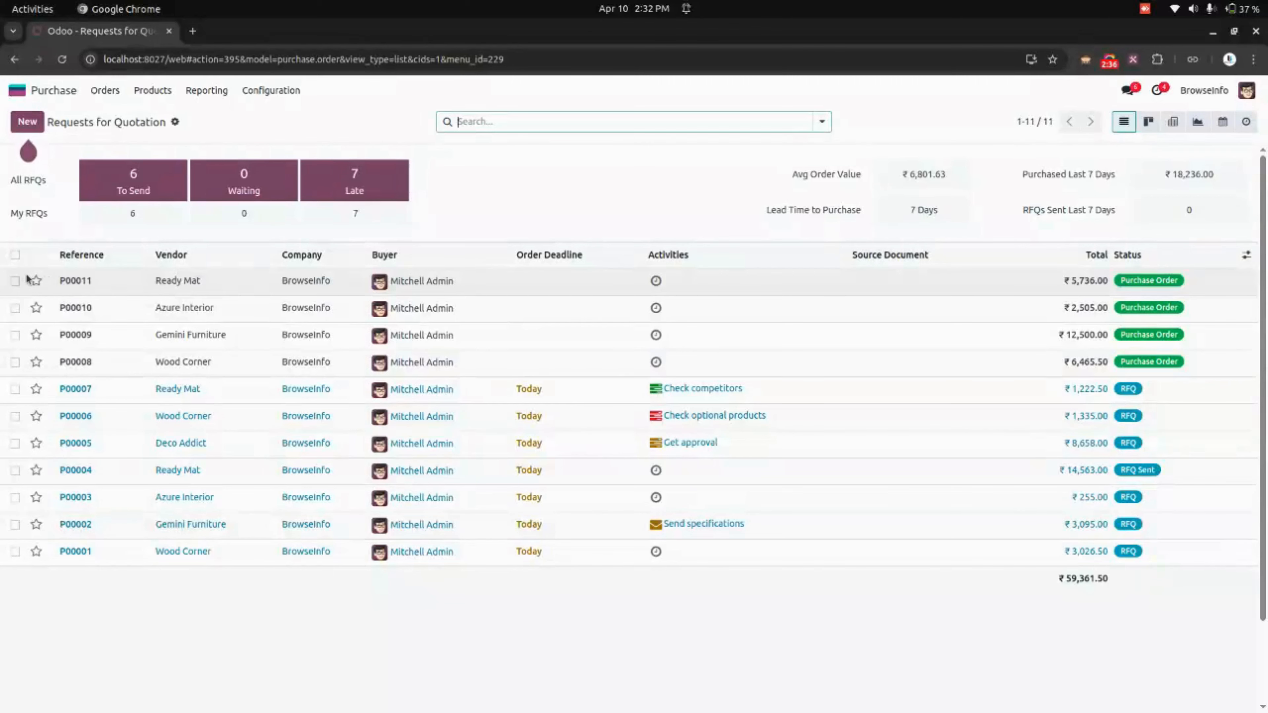
pyautogui.click(15, 281)
pyautogui.click(15, 307)
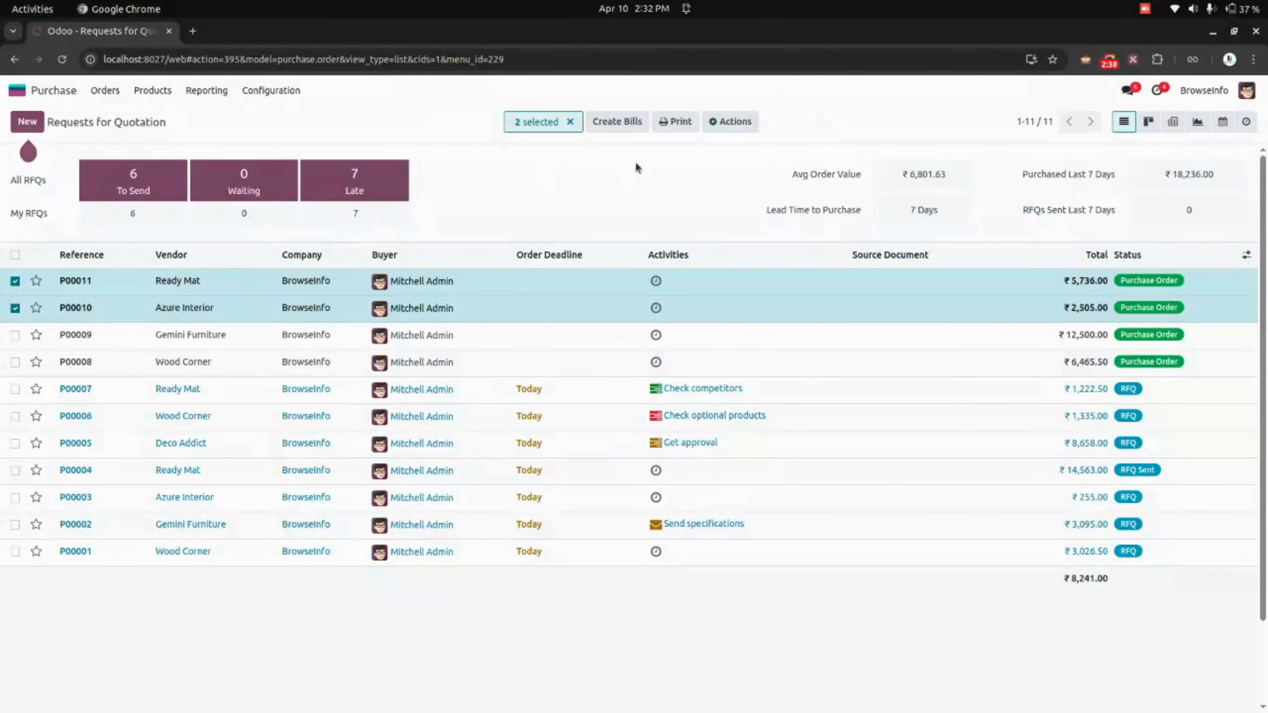
pyautogui.click(729, 123)
pyautogui.click(750, 203)
pyautogui.click(539, 389)
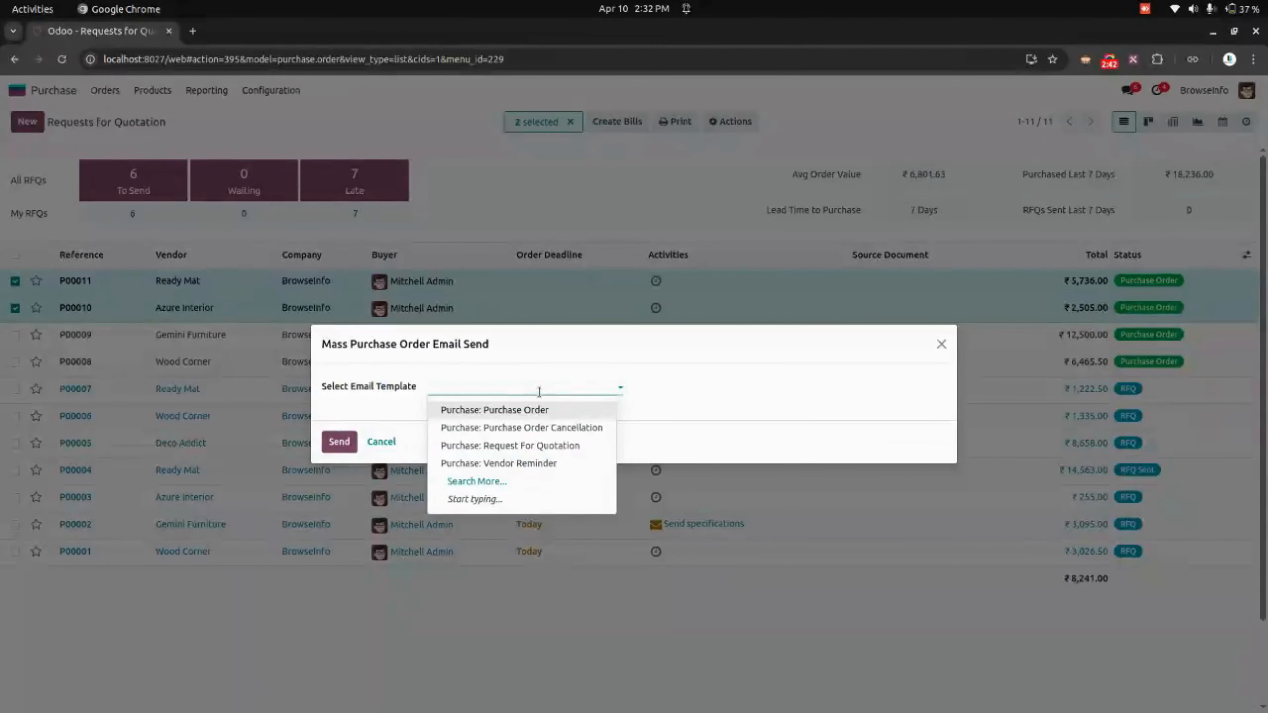
pyautogui.click(575, 411)
pyautogui.click(344, 443)
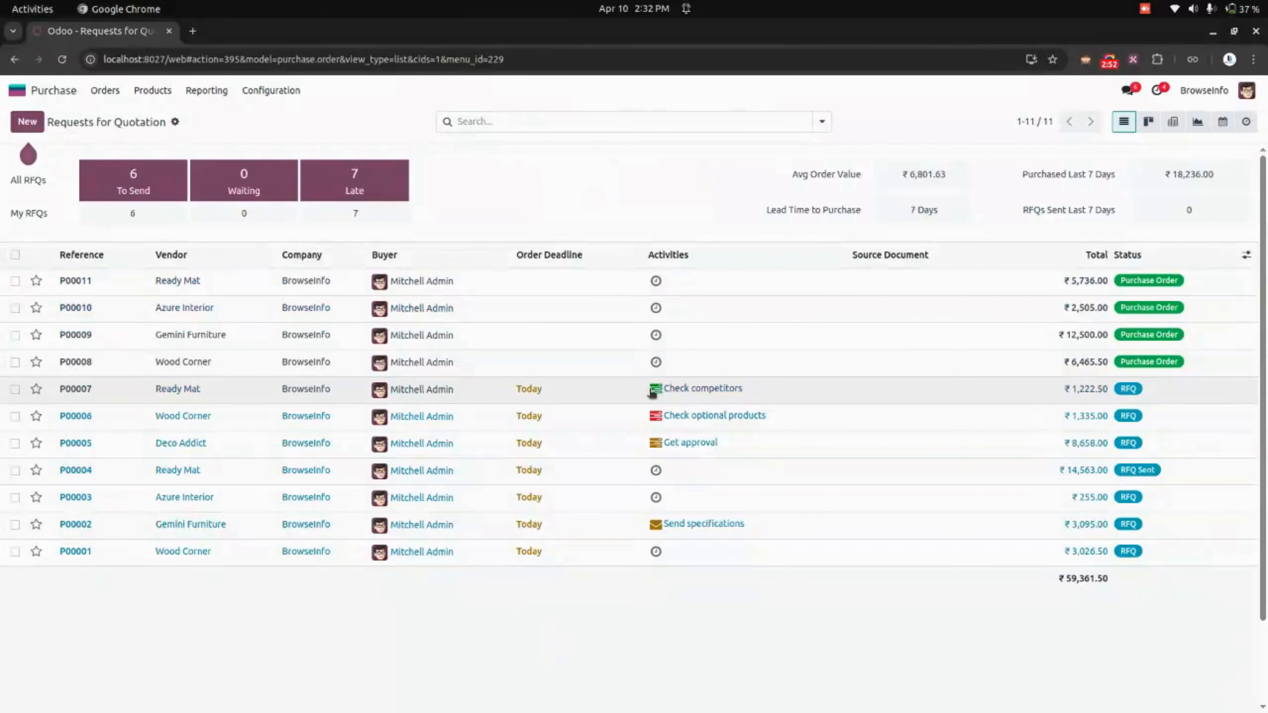
# Step: Cancel the Ready Mat RFQ that has the Check competitors activity and return to the Requests for Quotation list
pyautogui.click(750, 398)
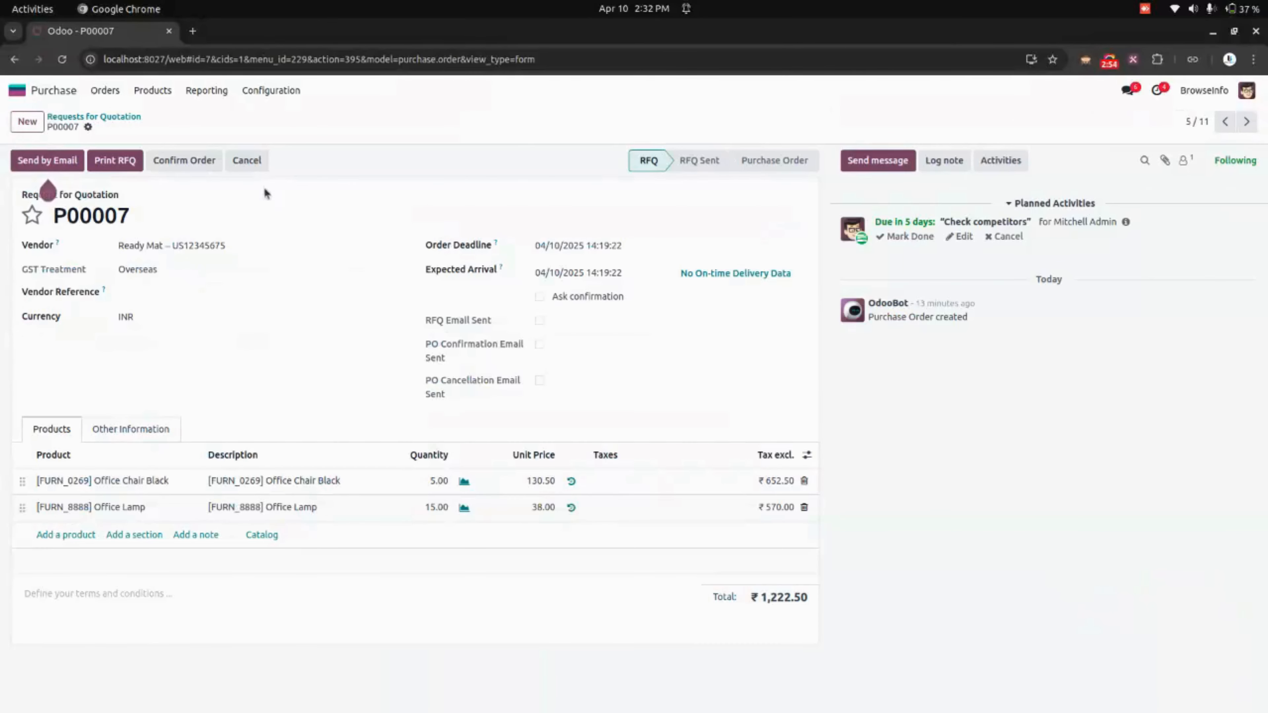
pyautogui.click(248, 160)
pyautogui.click(113, 118)
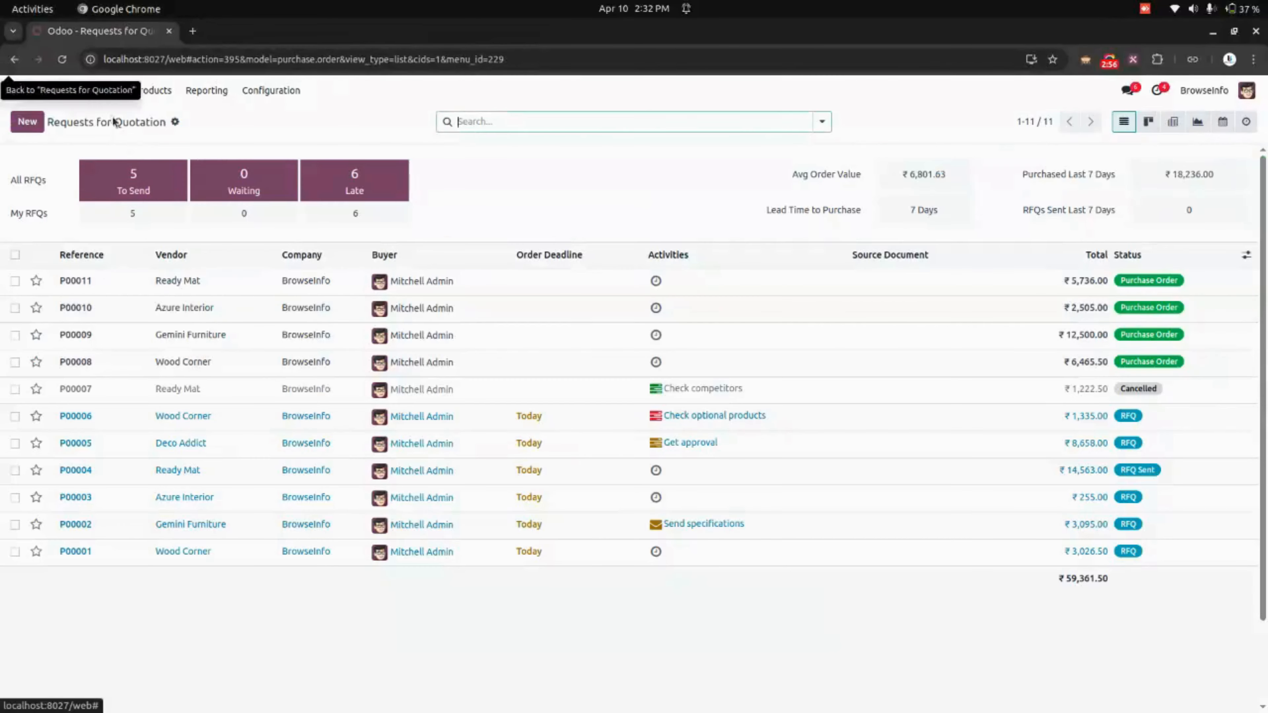
# Step: Mass-email the cancelled Ready Mat order with the Purchase: Purchase Order Cancellation template and check the email logged on it
pyautogui.click(14, 389)
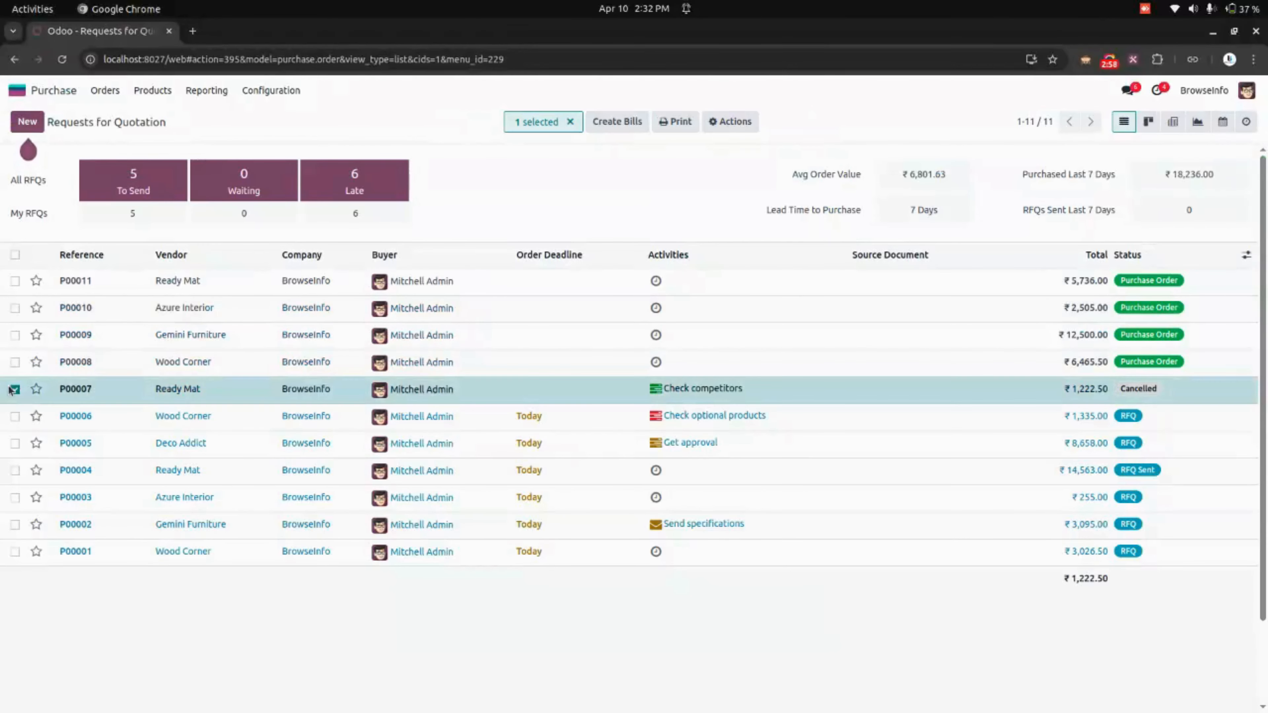
pyautogui.click(730, 122)
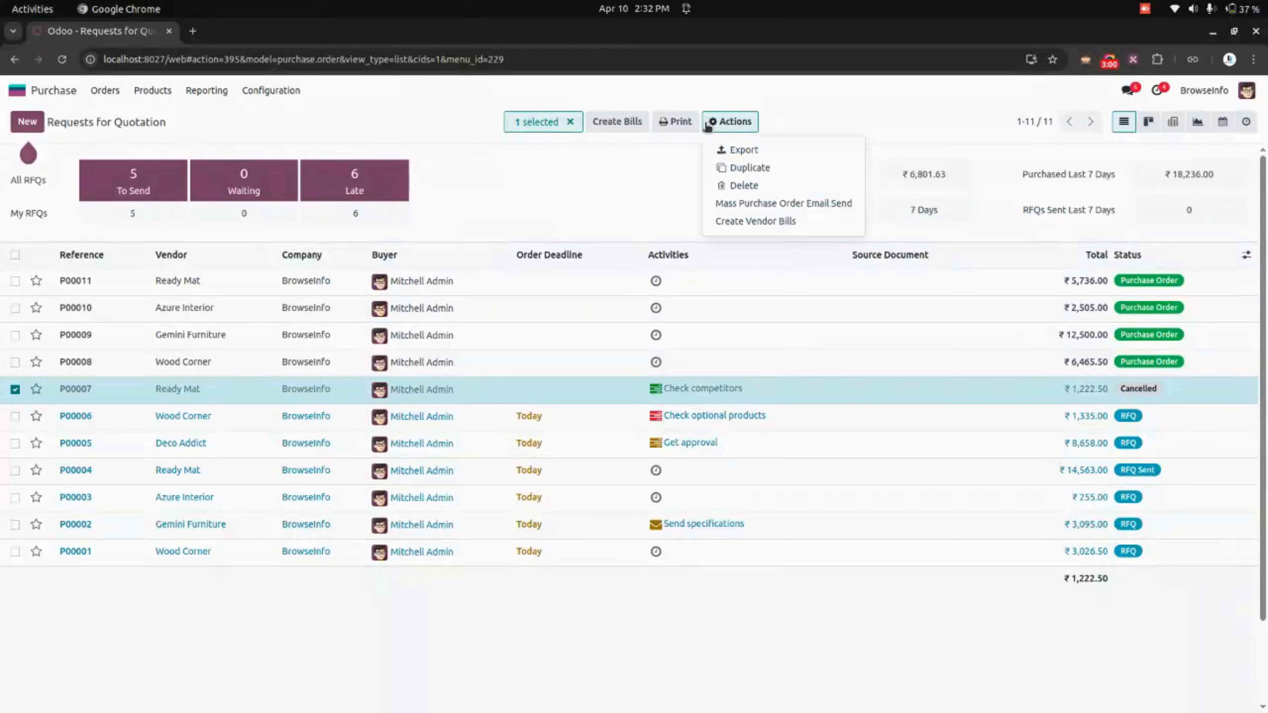
pyautogui.click(795, 206)
pyautogui.click(507, 386)
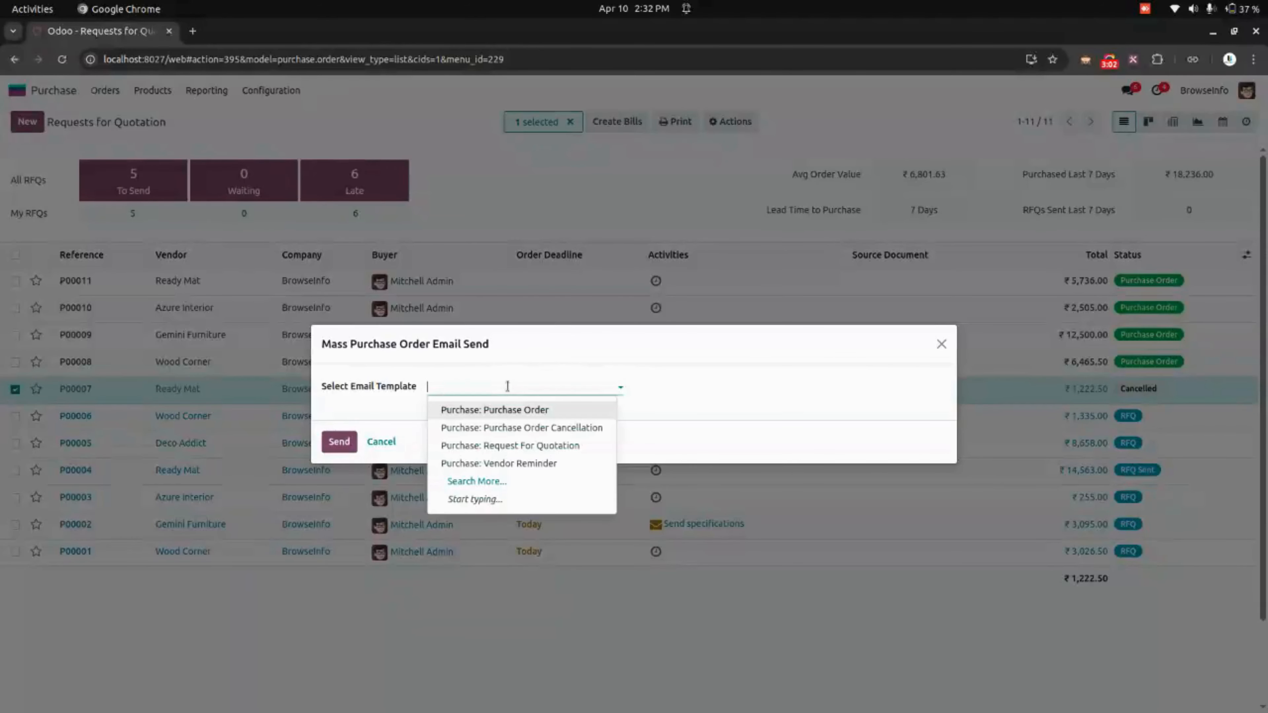
pyautogui.click(544, 433)
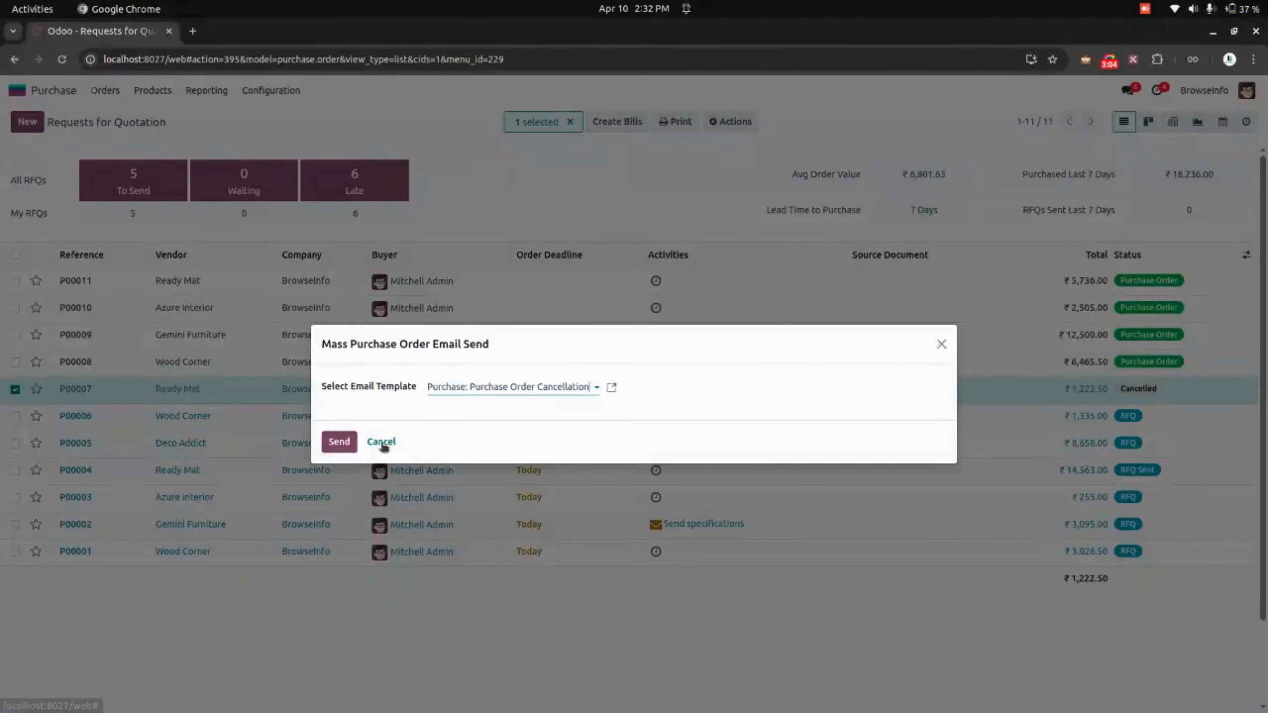
pyautogui.click(339, 442)
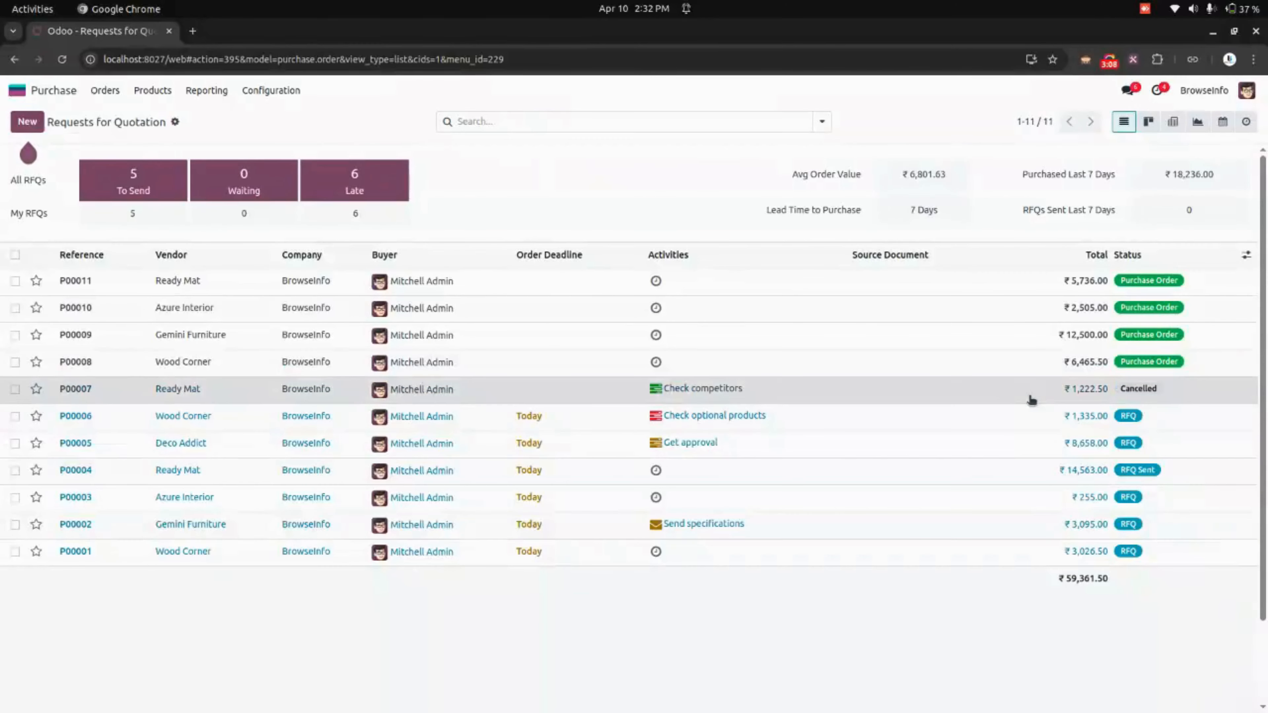
pyautogui.click(1028, 395)
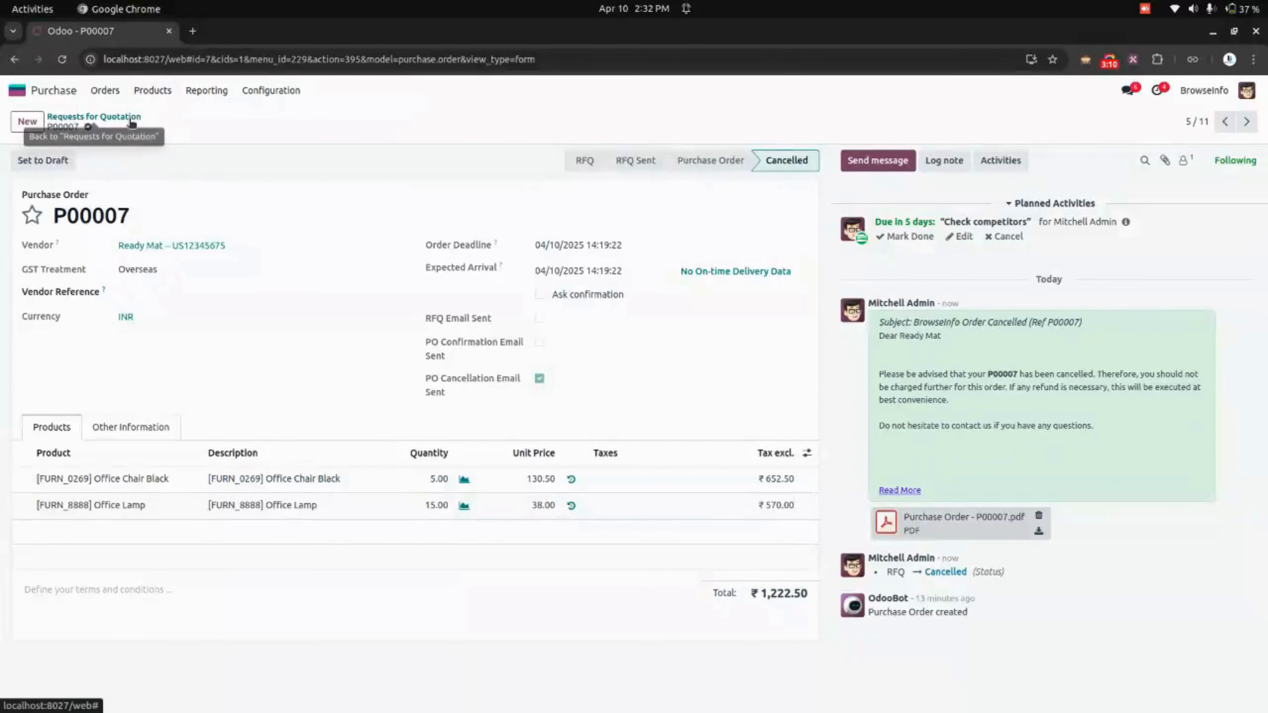
pyautogui.click(74, 116)
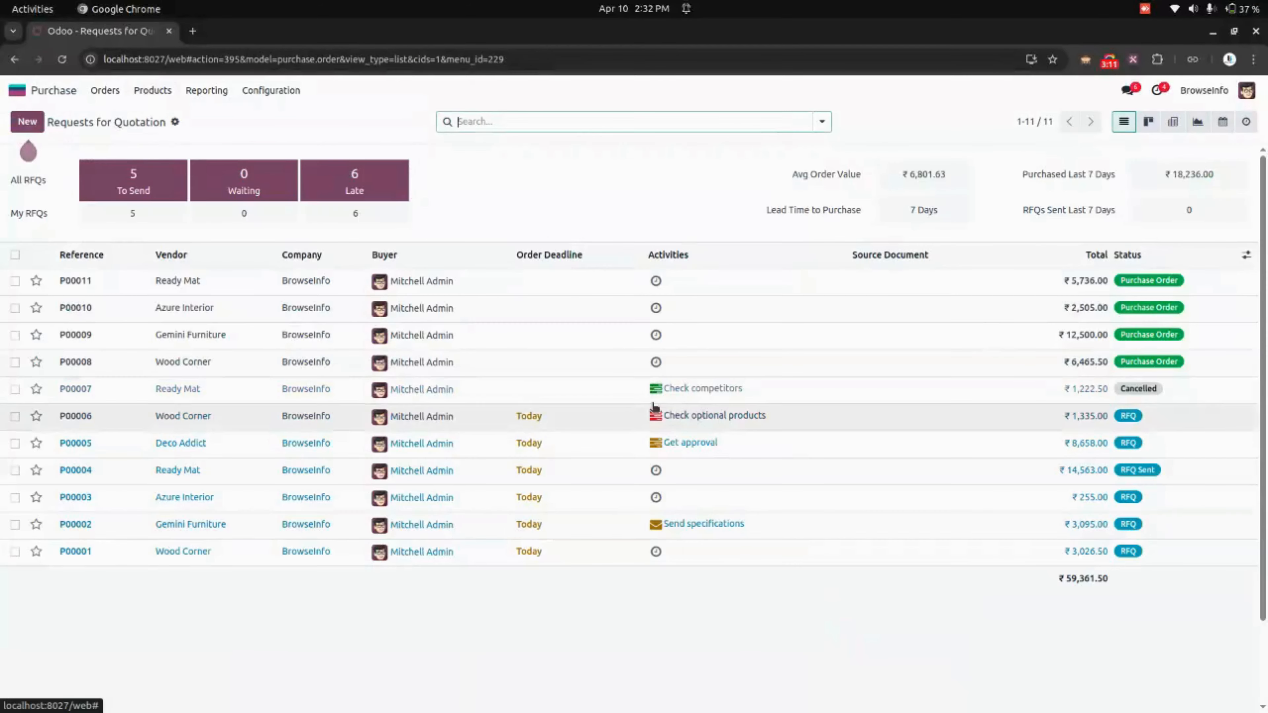
# Step: Show the RFQ Email Sent, PO Confirmation Email Sent and PO Cancellation Email Sent columns in the Requests for Quotation list
pyautogui.click(1246, 254)
pyautogui.click(1114, 394)
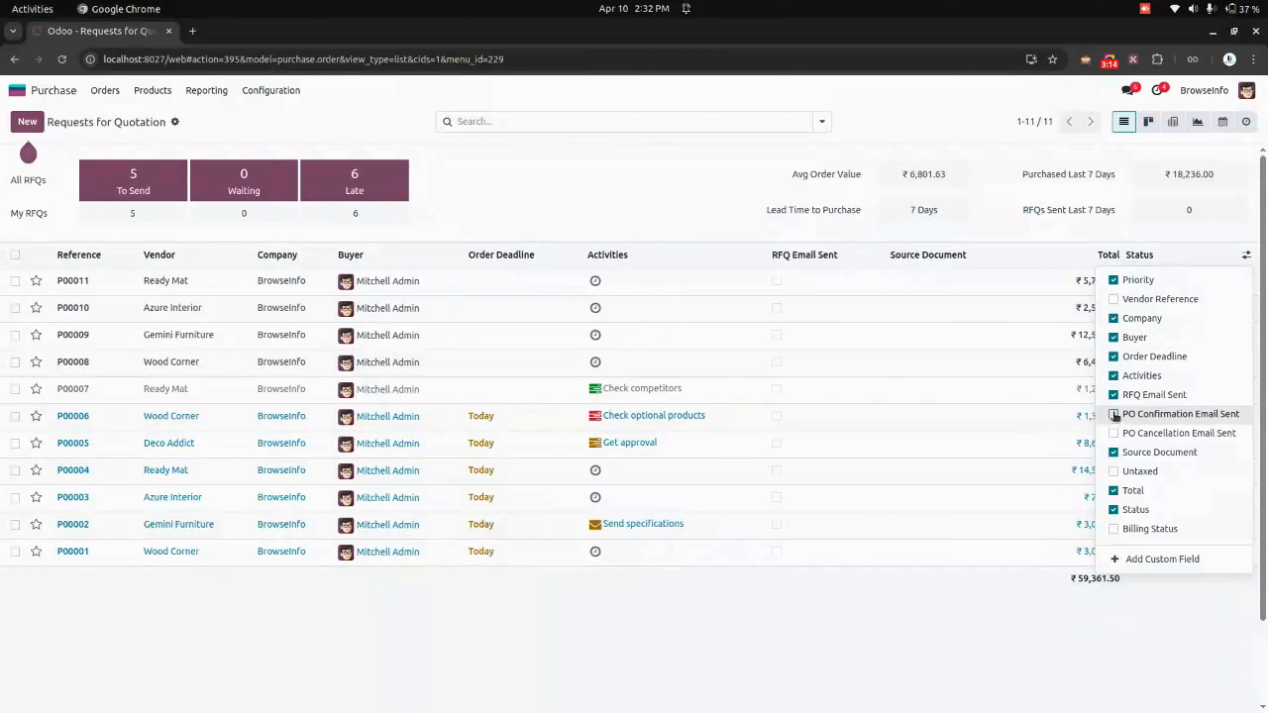
pyautogui.click(1114, 413)
pyautogui.click(1113, 433)
pyautogui.click(948, 559)
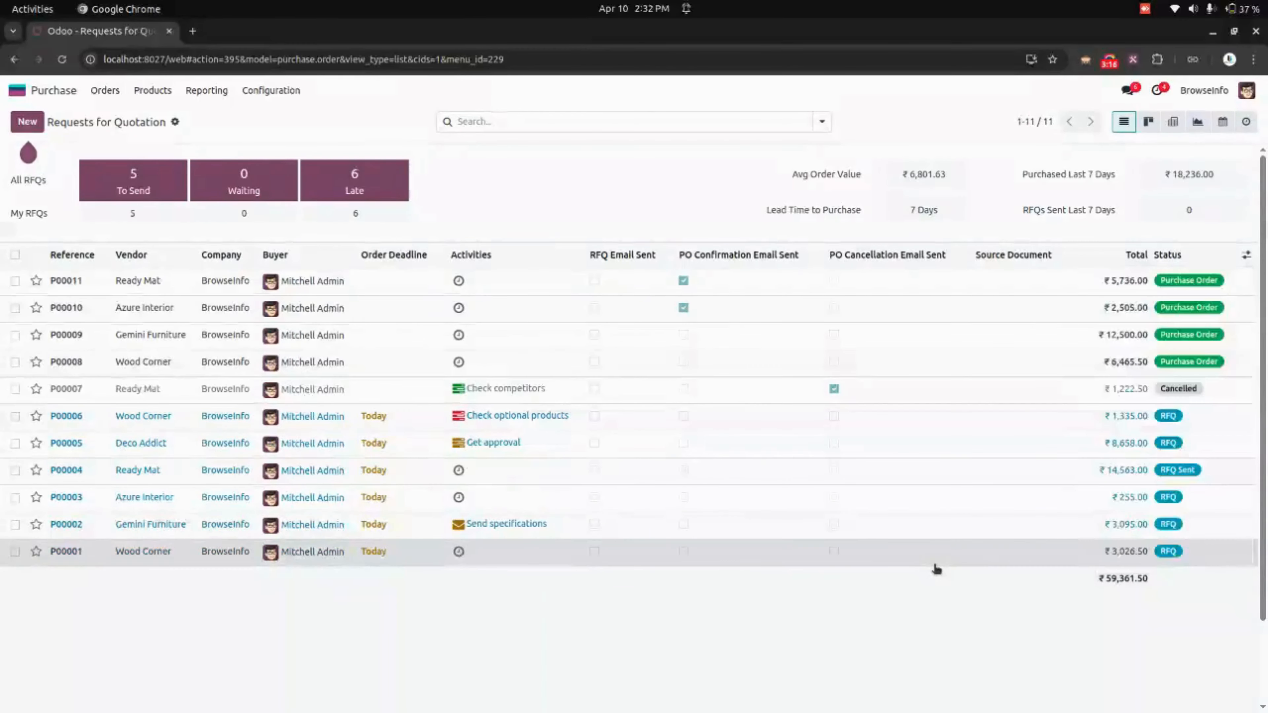
pyautogui.click(97, 120)
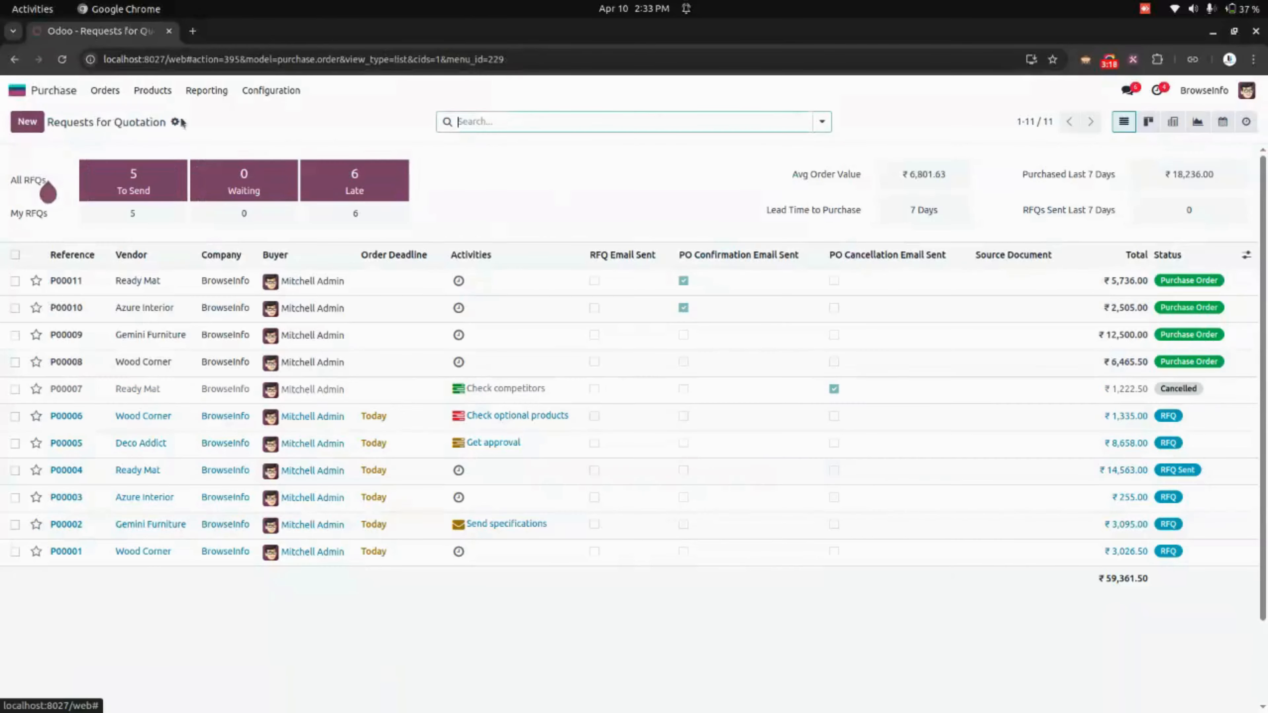
# Step: Review the cancelled Ready Mat order's email-sent fields and message log, and return to the apps overview
pyautogui.click(776, 398)
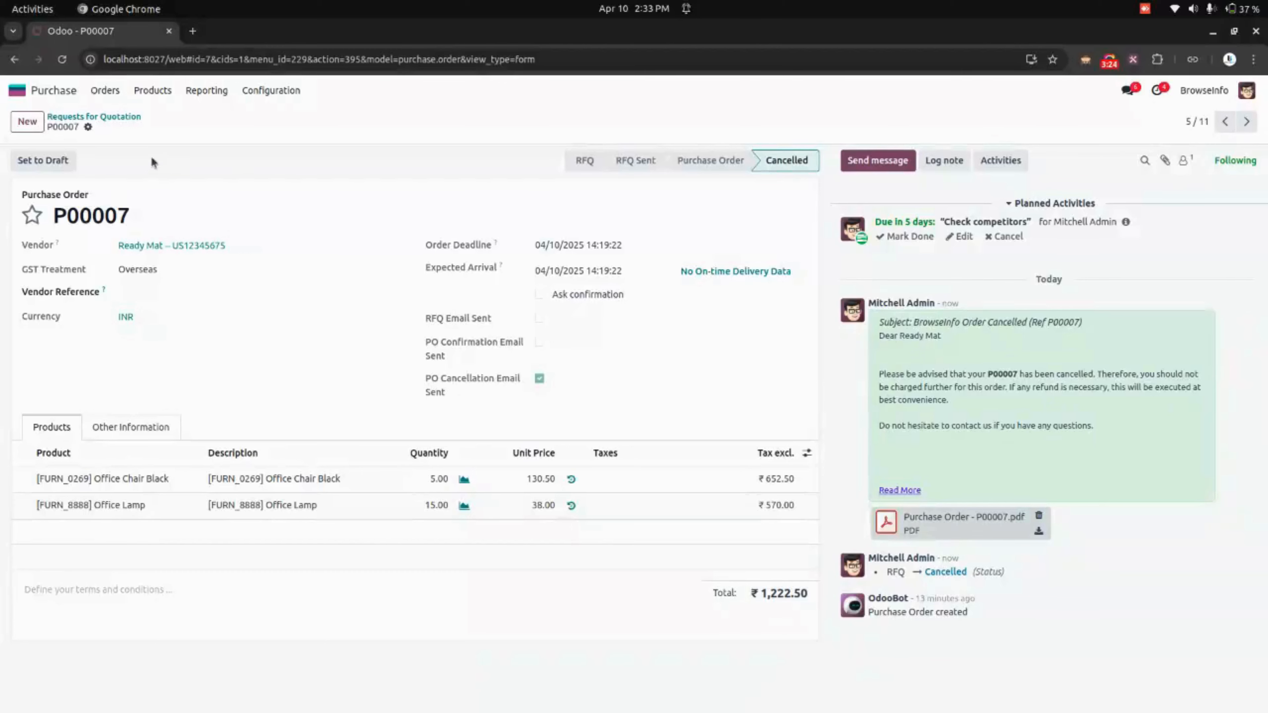
pyautogui.click(103, 117)
pyautogui.click(17, 90)
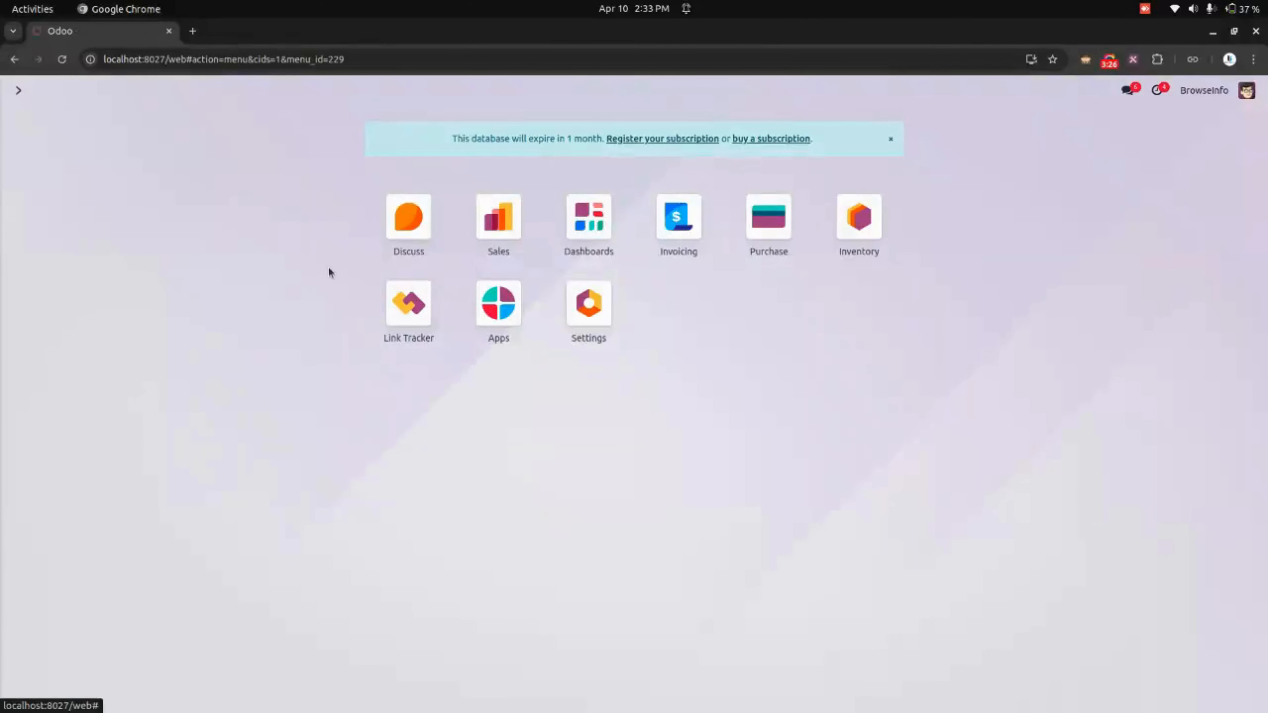
# Step: Open Invoicing, check the email-sent fields on the newest B2B Customer Inter State invoice, and return to the invoices list
pyautogui.click(679, 220)
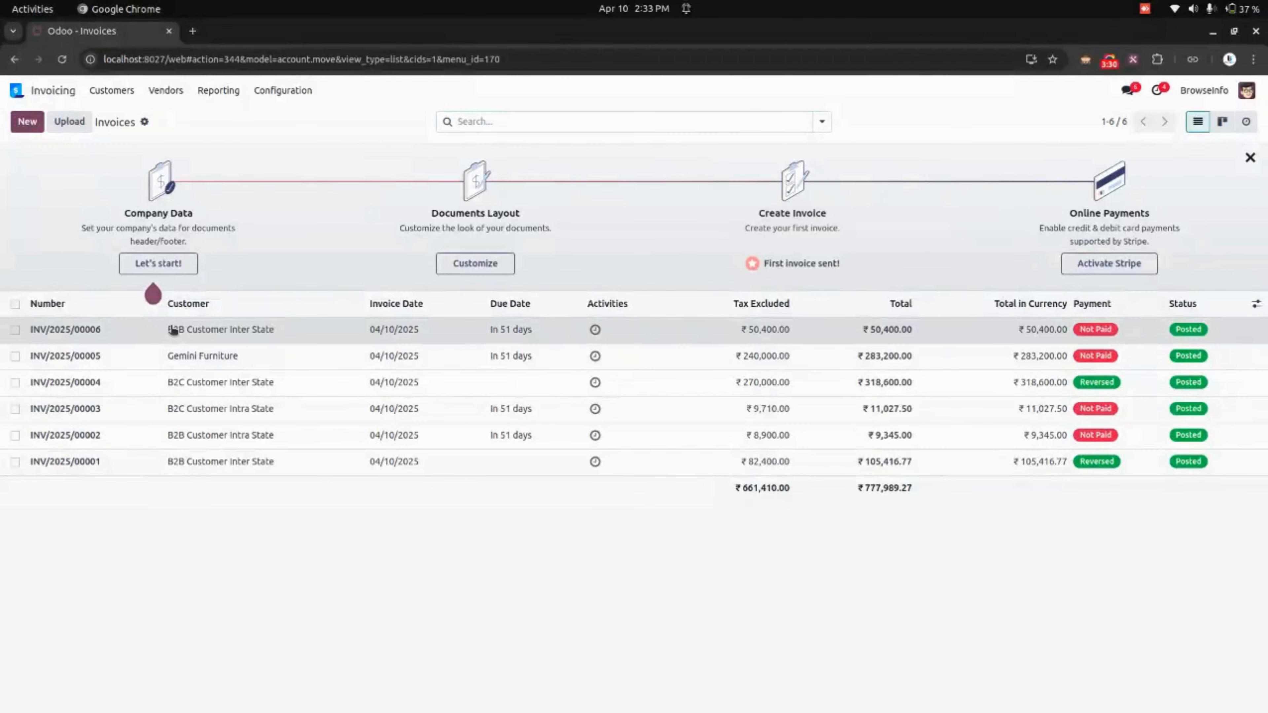
pyautogui.click(172, 329)
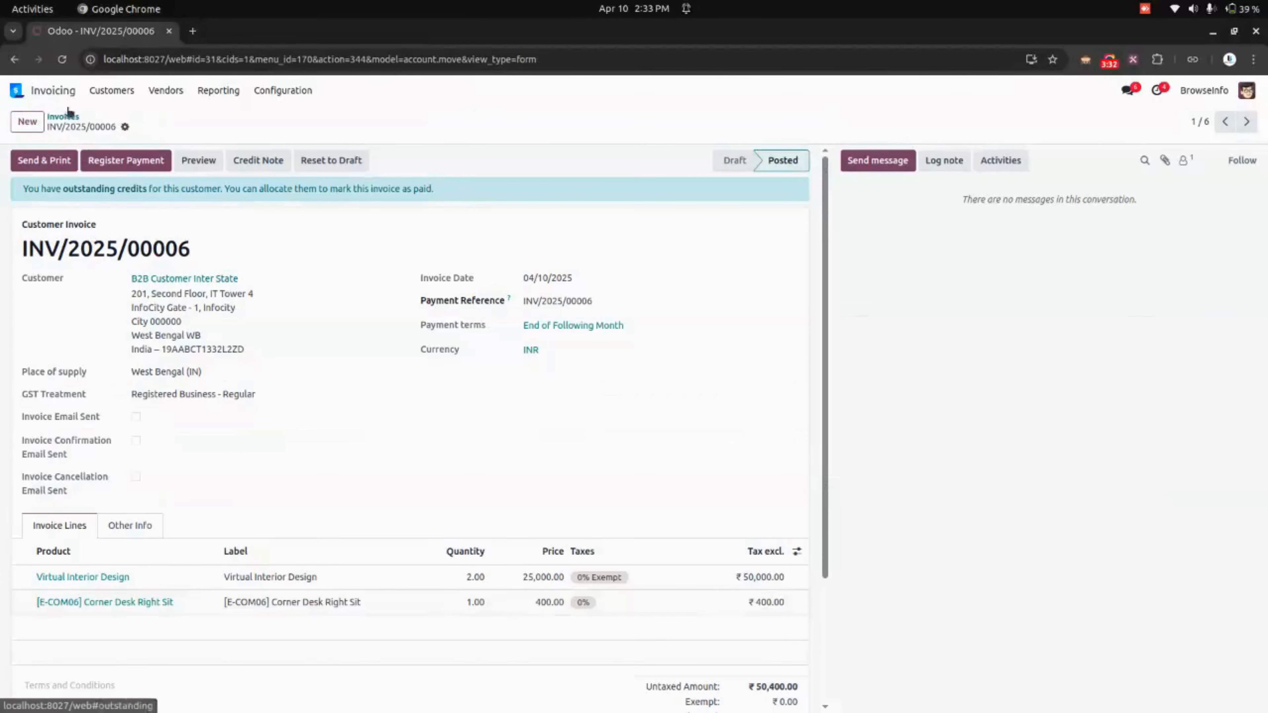
pyautogui.click(62, 116)
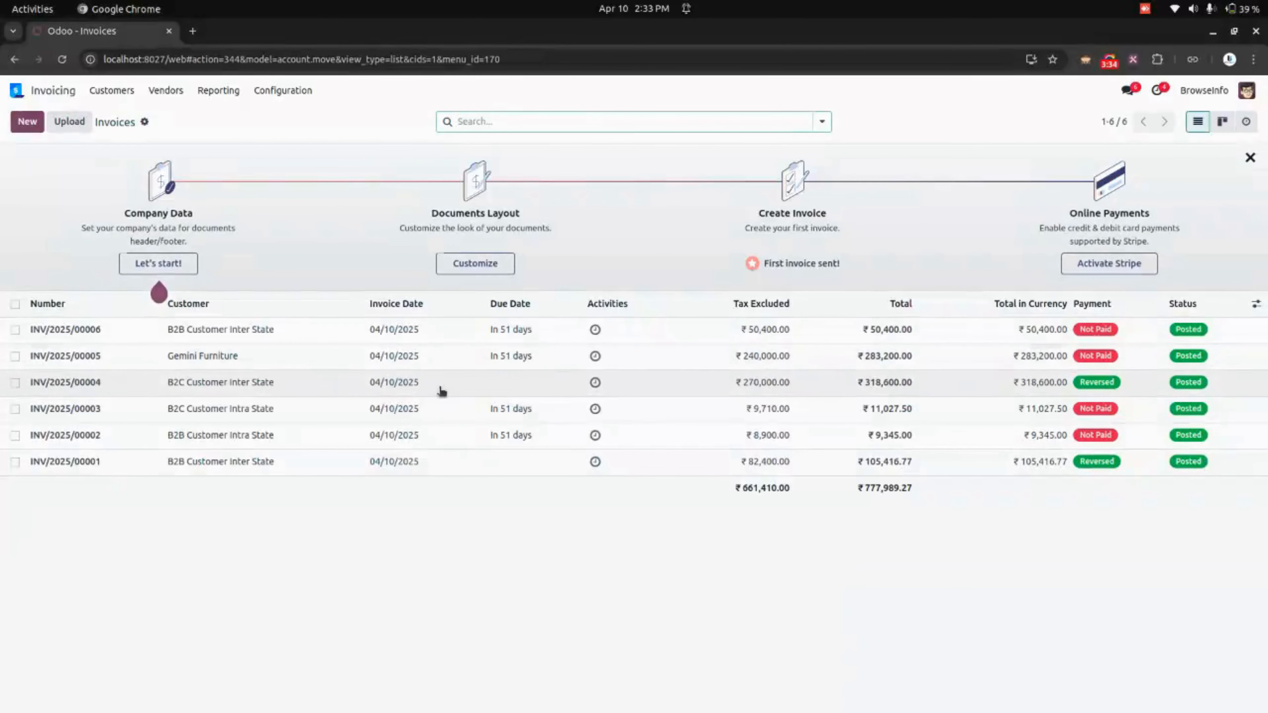
# Step: Try to mass-email the newest B2B Customer Inter State invoice and the Gemini Furniture invoice with the Invoice: Sending template, and close the dialog
pyautogui.click(15, 329)
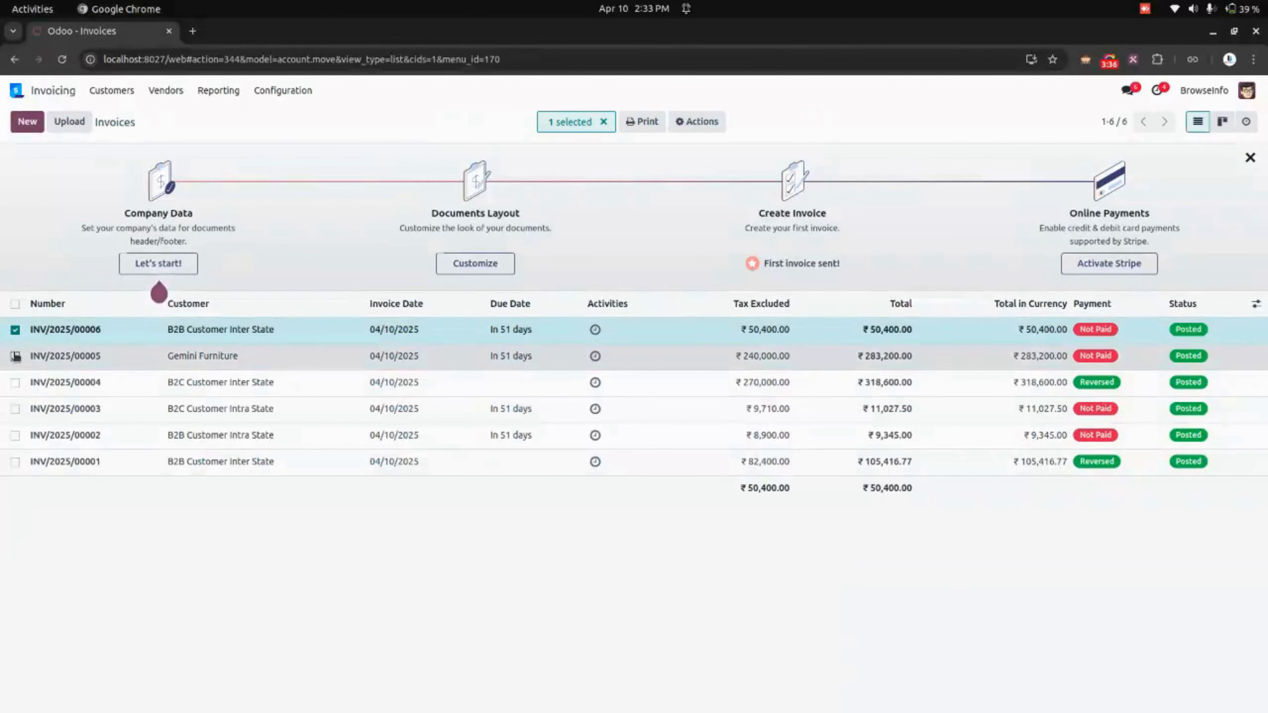
pyautogui.click(15, 356)
pyautogui.click(716, 129)
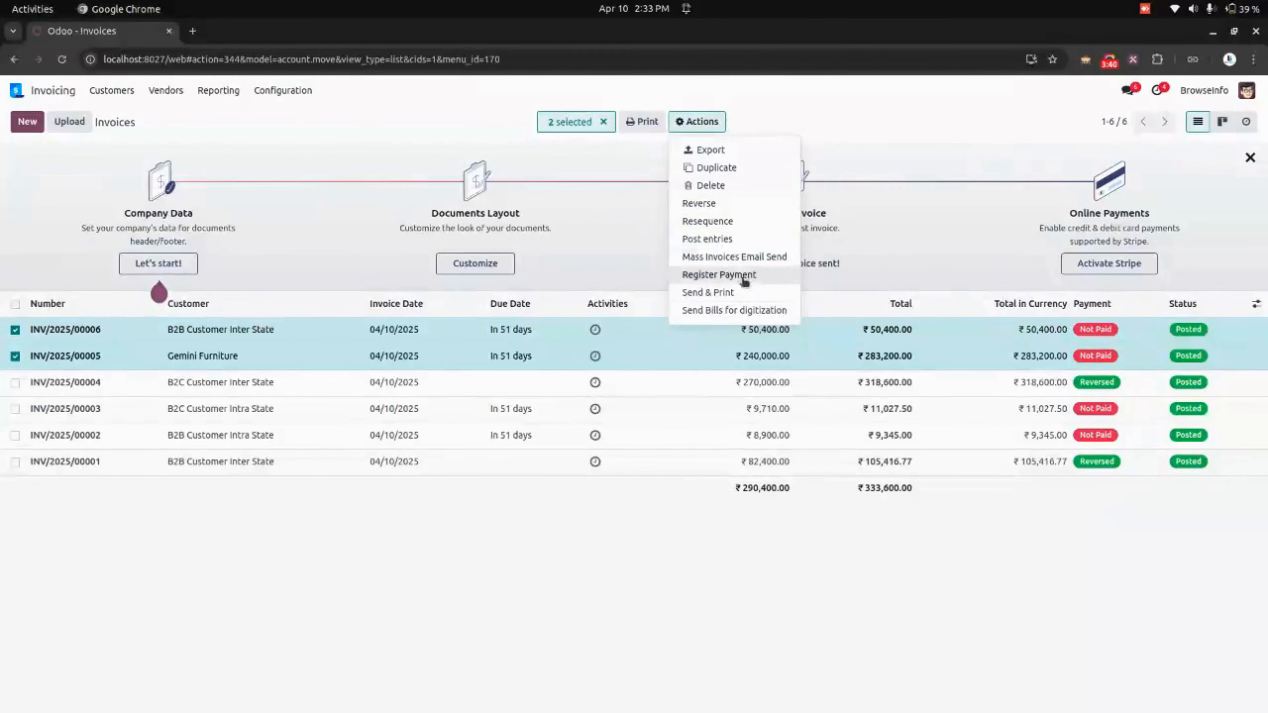
pyautogui.click(732, 264)
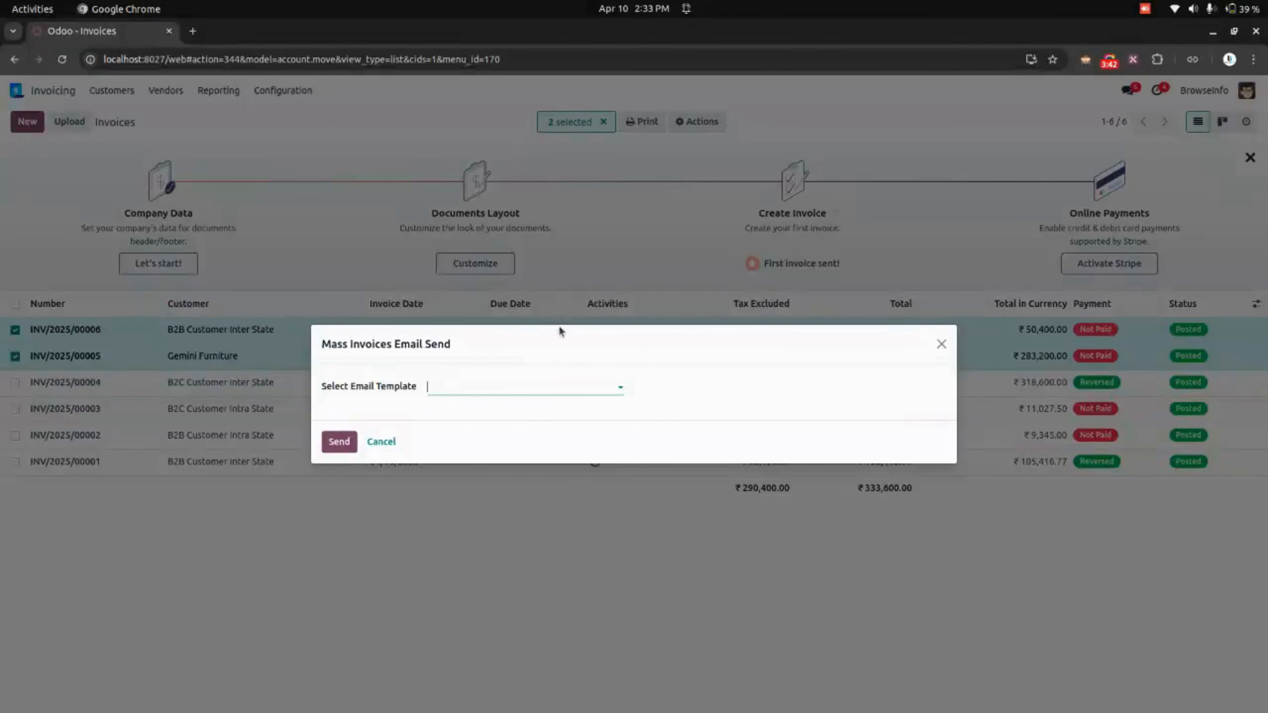
pyautogui.click(518, 382)
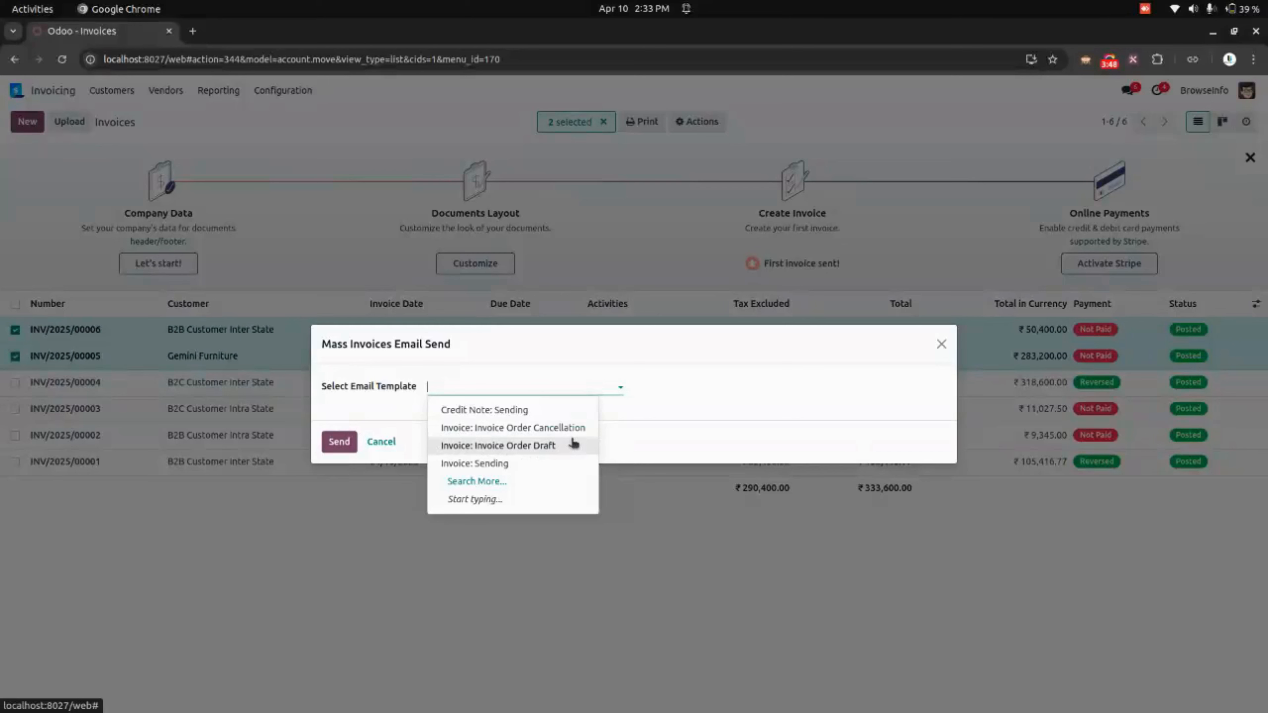
pyautogui.click(499, 463)
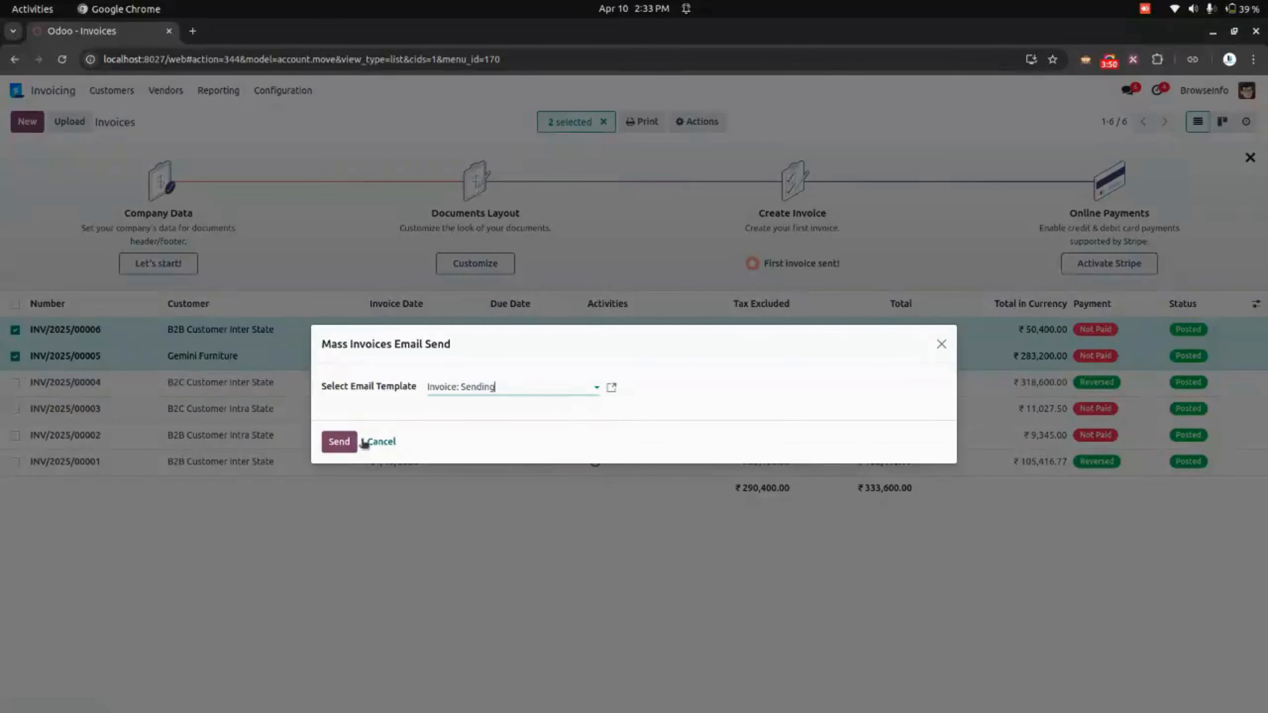
pyautogui.click(338, 441)
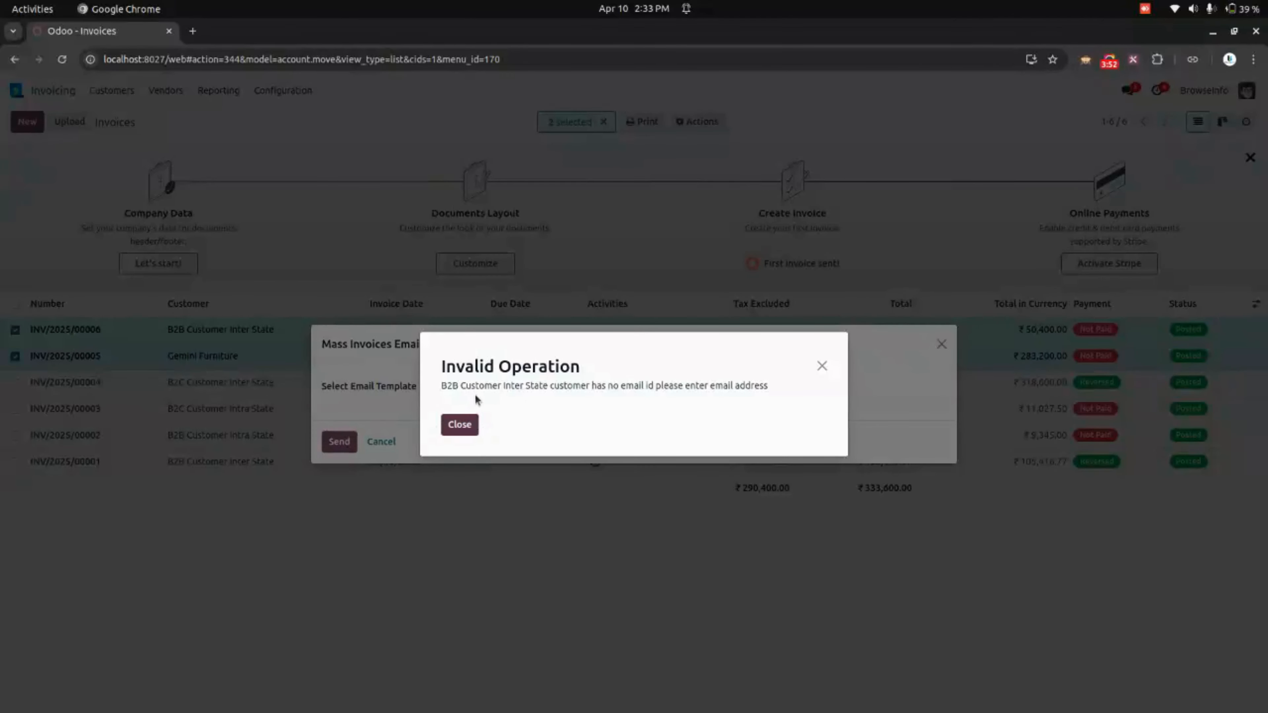
pyautogui.click(472, 428)
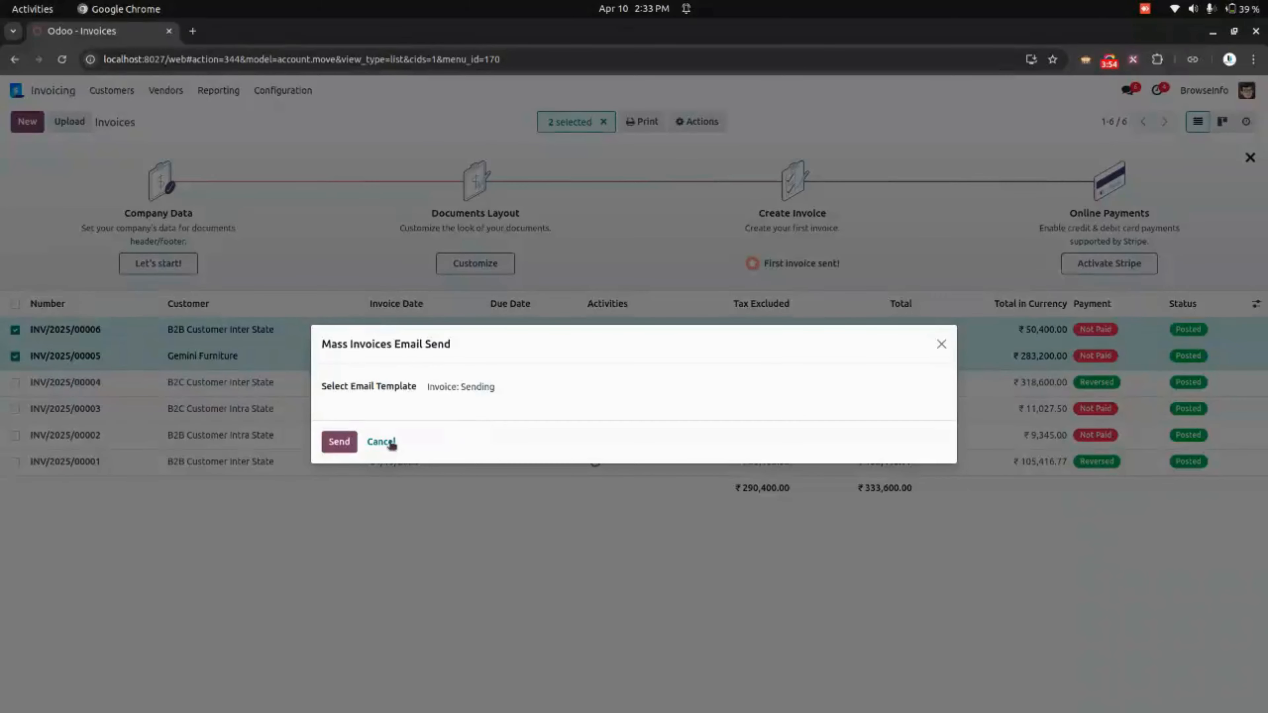
pyautogui.click(392, 443)
# Step: Check the email field on the B2B Customer Inter State contact from its newest invoice, and return to the invoices list
pyautogui.click(229, 340)
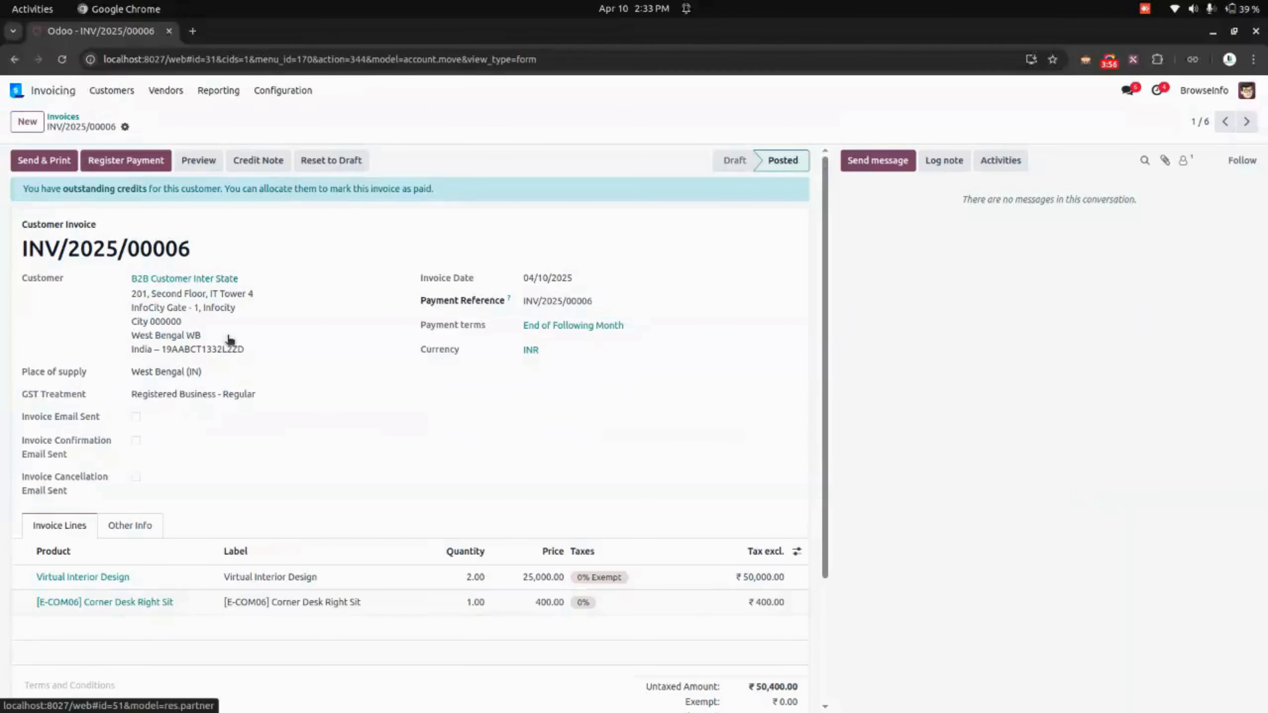
pyautogui.click(224, 278)
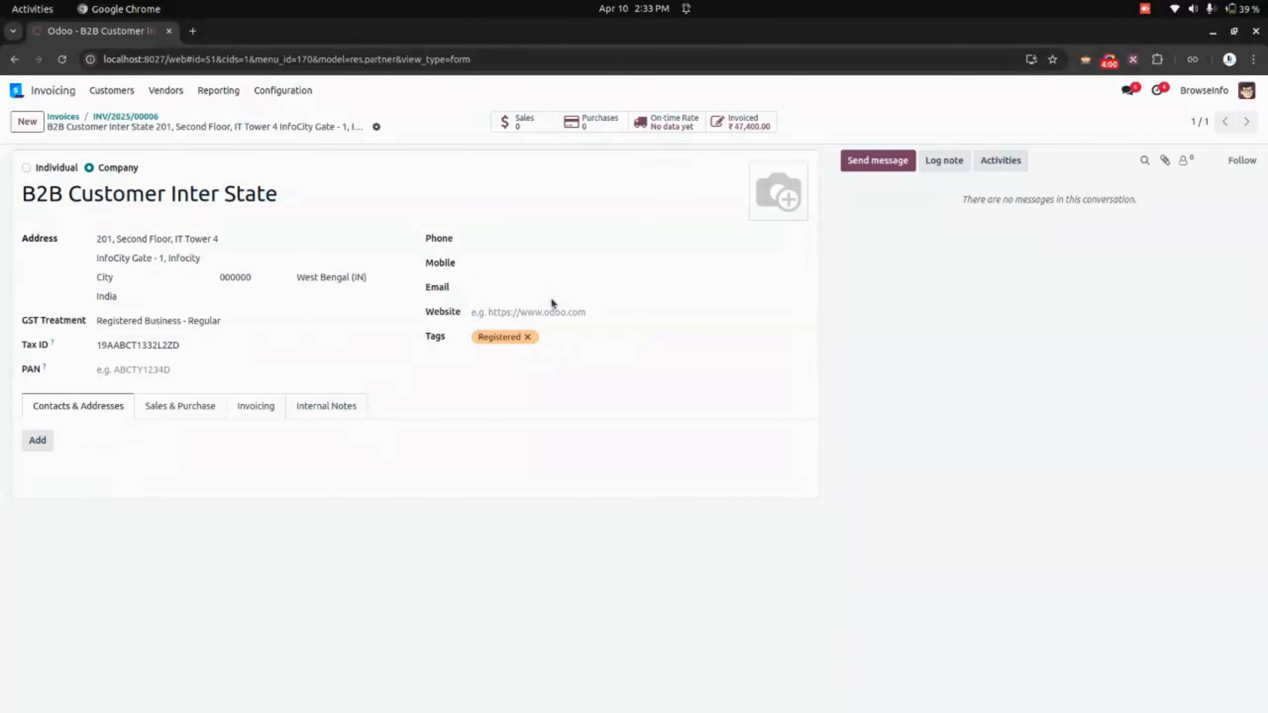
pyautogui.click(106, 116)
pyautogui.click(72, 114)
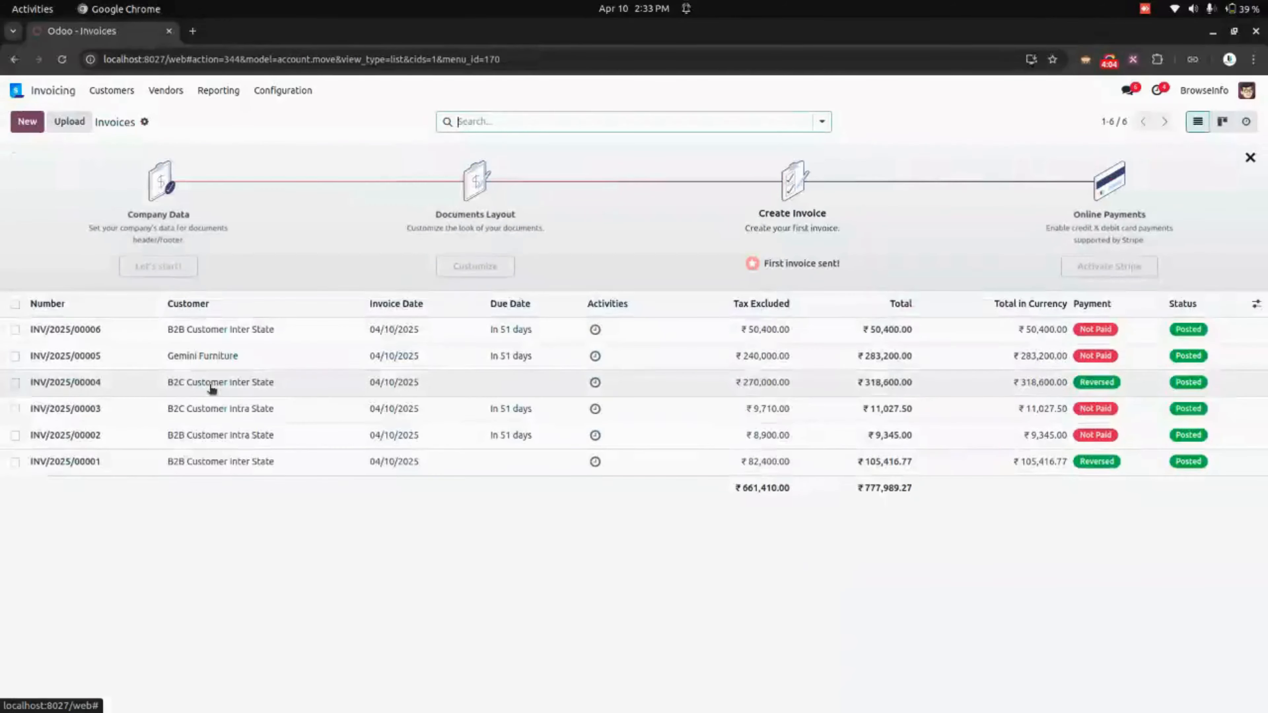
# Step: Mass-email the Gemini Furniture invoice with the Invoice: Sending template, then check its email-sent fields and message log and return to the invoices list
pyautogui.click(15, 356)
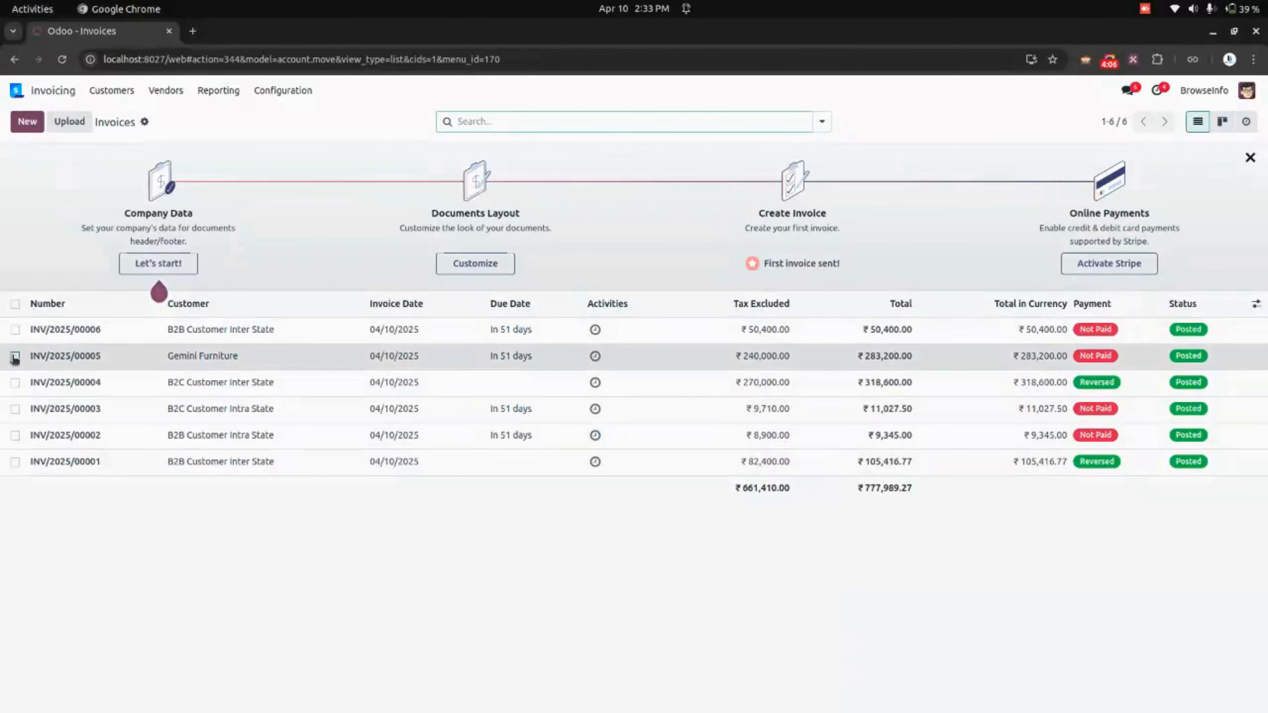
pyautogui.click(701, 125)
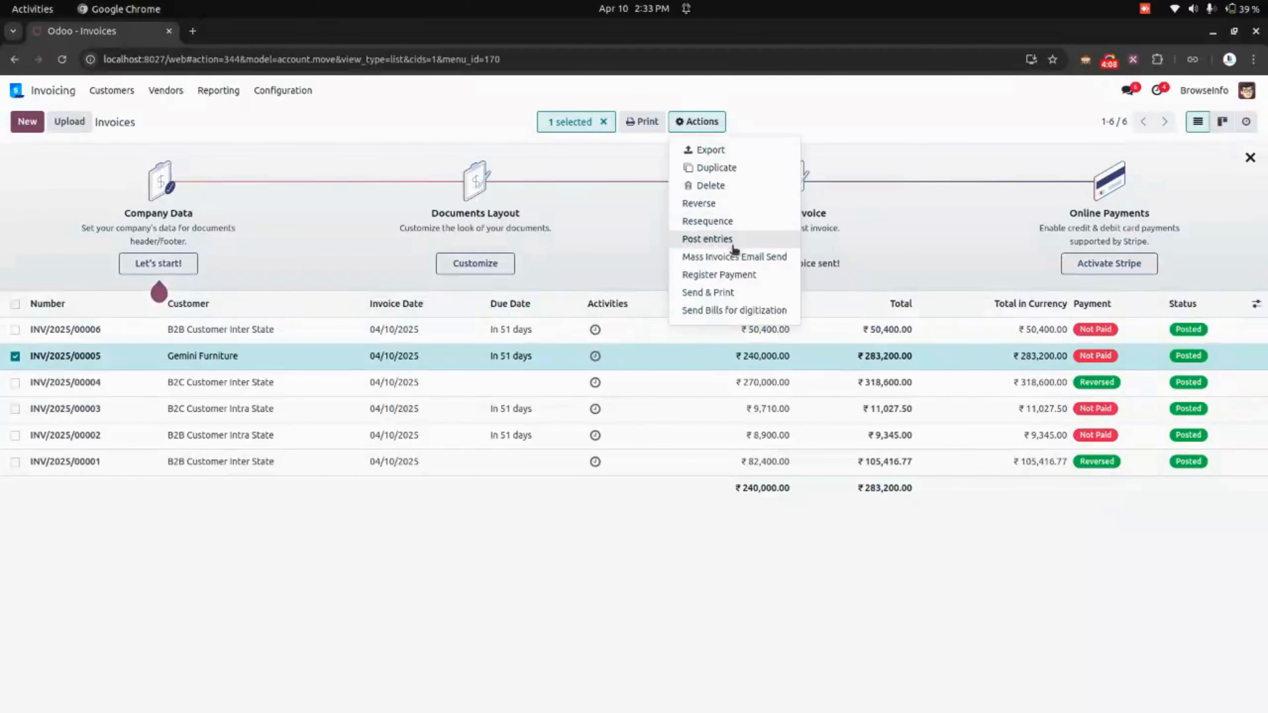
pyautogui.click(742, 259)
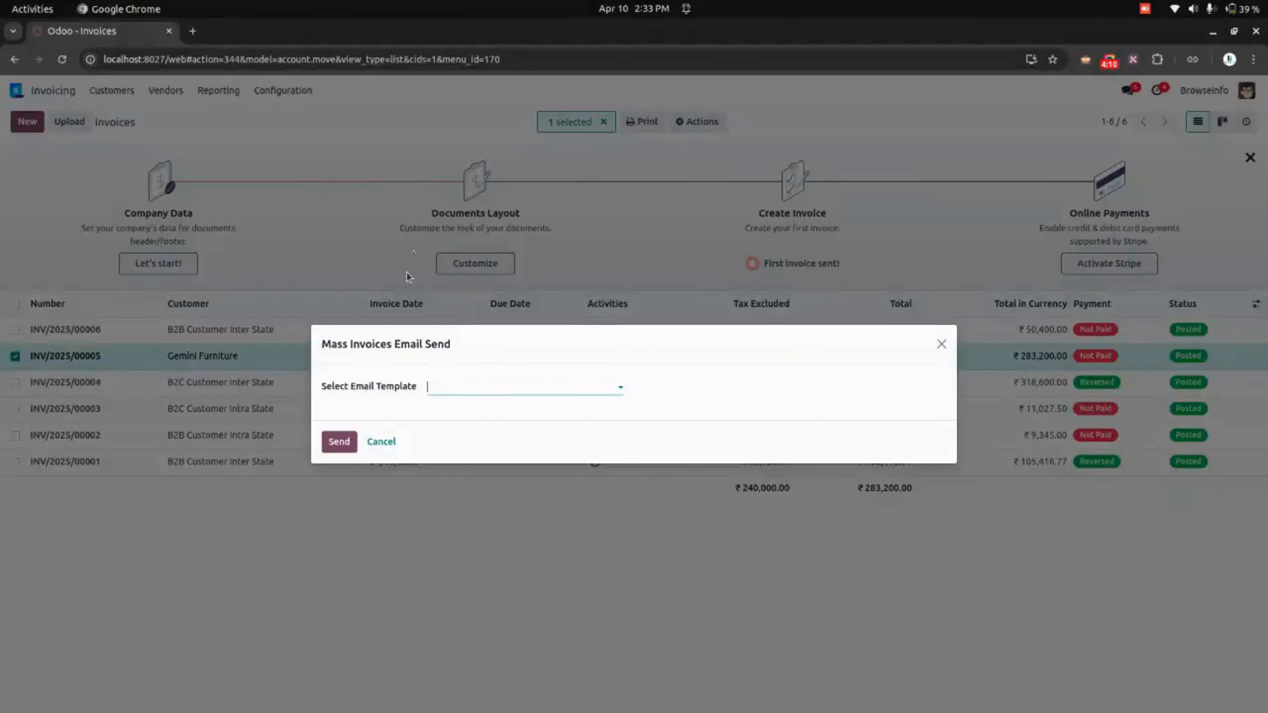
pyautogui.click(493, 386)
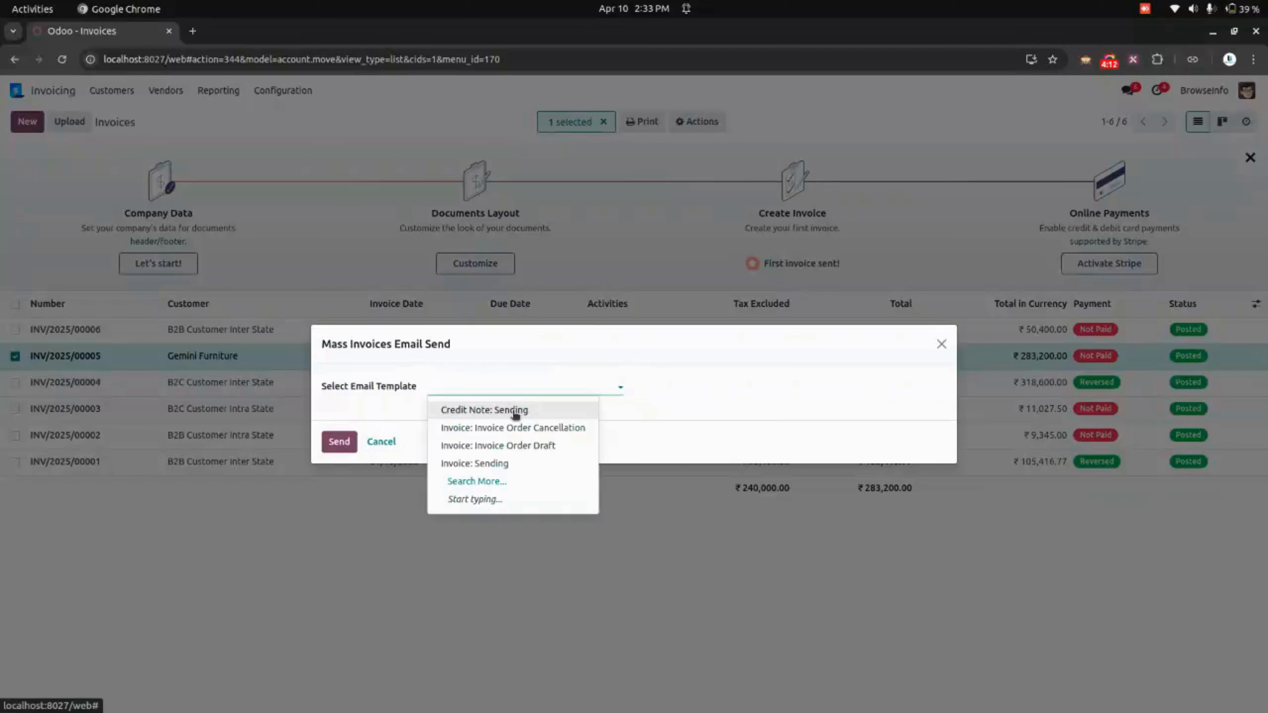
pyautogui.click(519, 462)
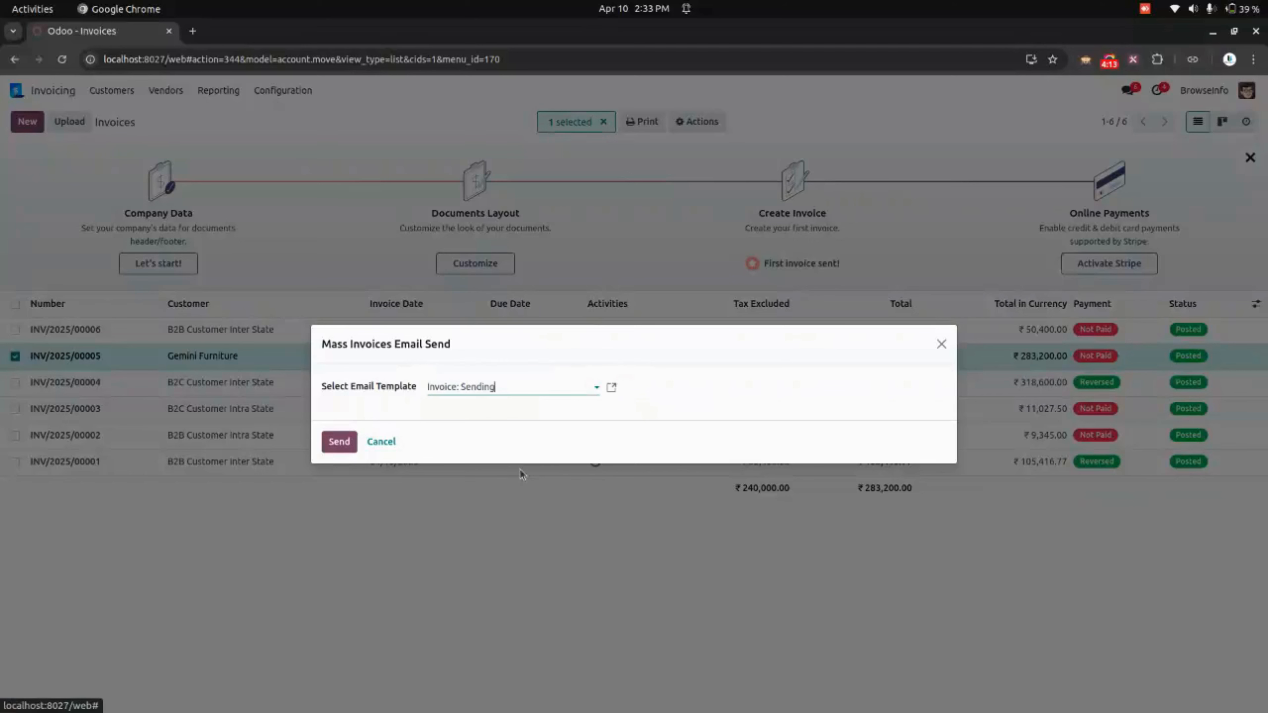
pyautogui.click(343, 444)
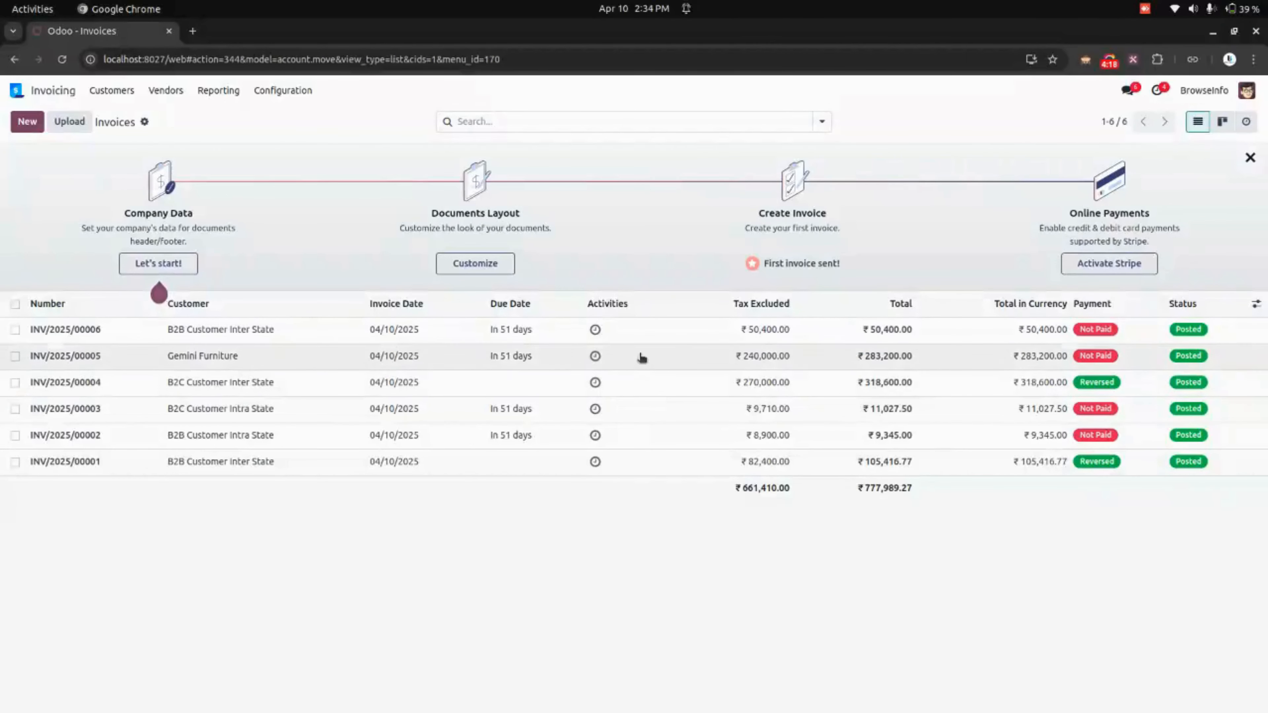
pyautogui.click(639, 357)
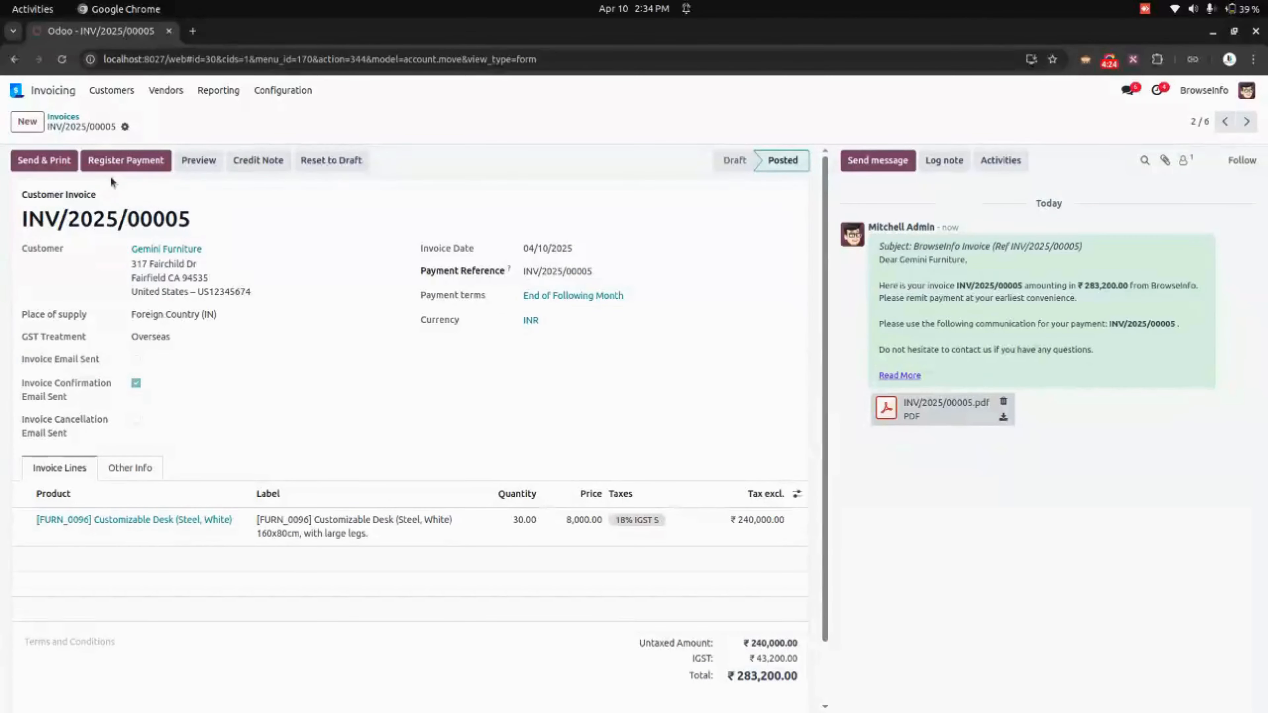
pyautogui.click(64, 118)
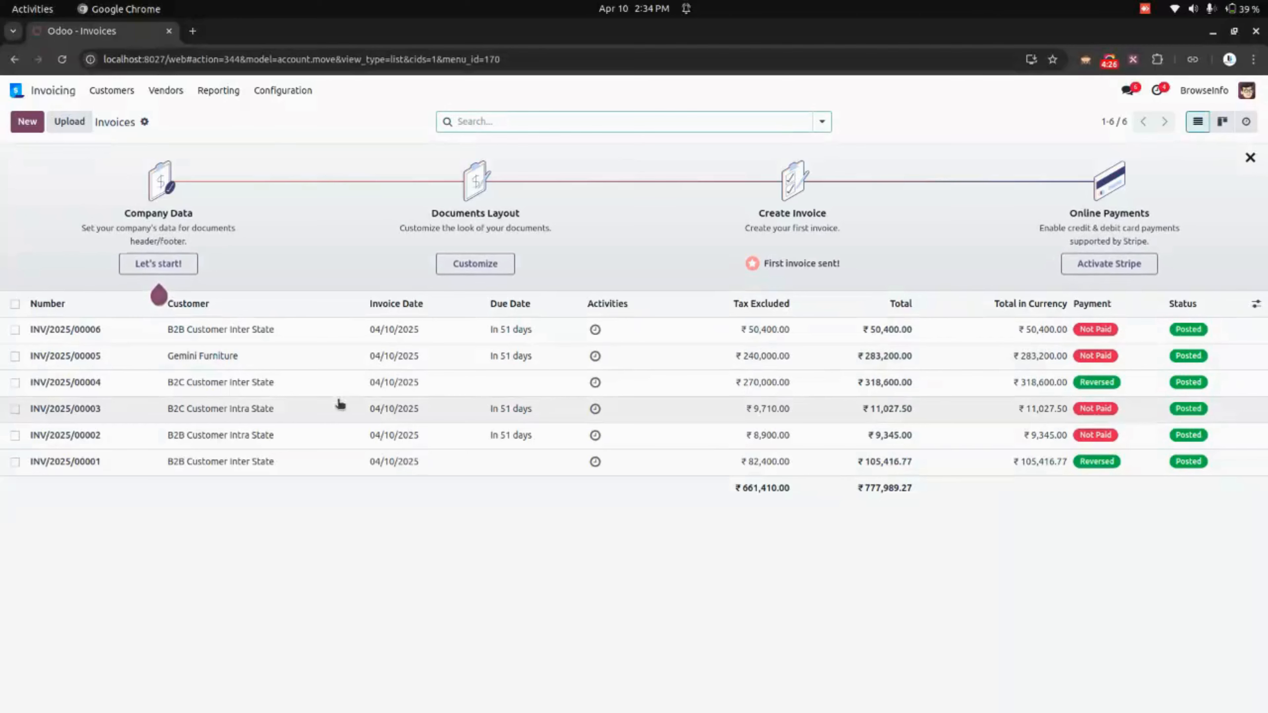
# Step: Show the Invoice Email Sent, Invoice Confirmation Email Sent and Invoice Cancellation Email Sent columns in the invoices list
pyautogui.click(1255, 303)
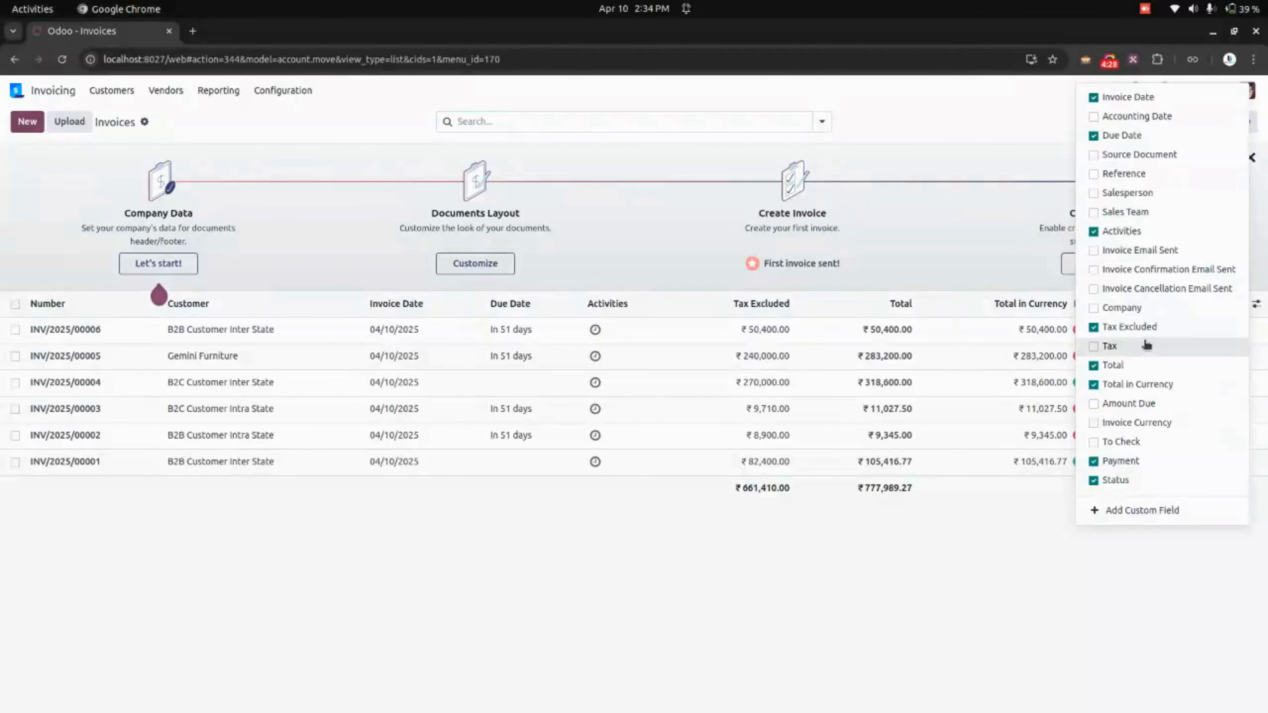
pyautogui.click(1122, 252)
pyautogui.click(1110, 270)
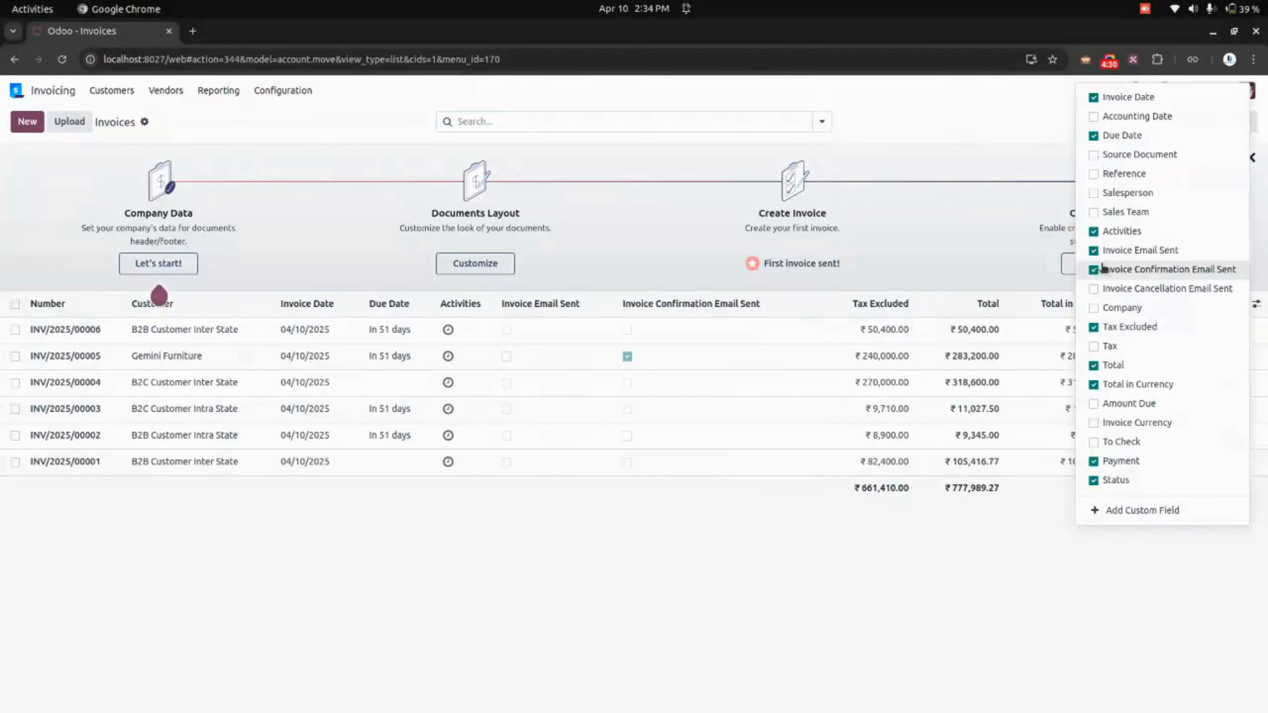
pyautogui.click(1112, 289)
pyautogui.click(879, 539)
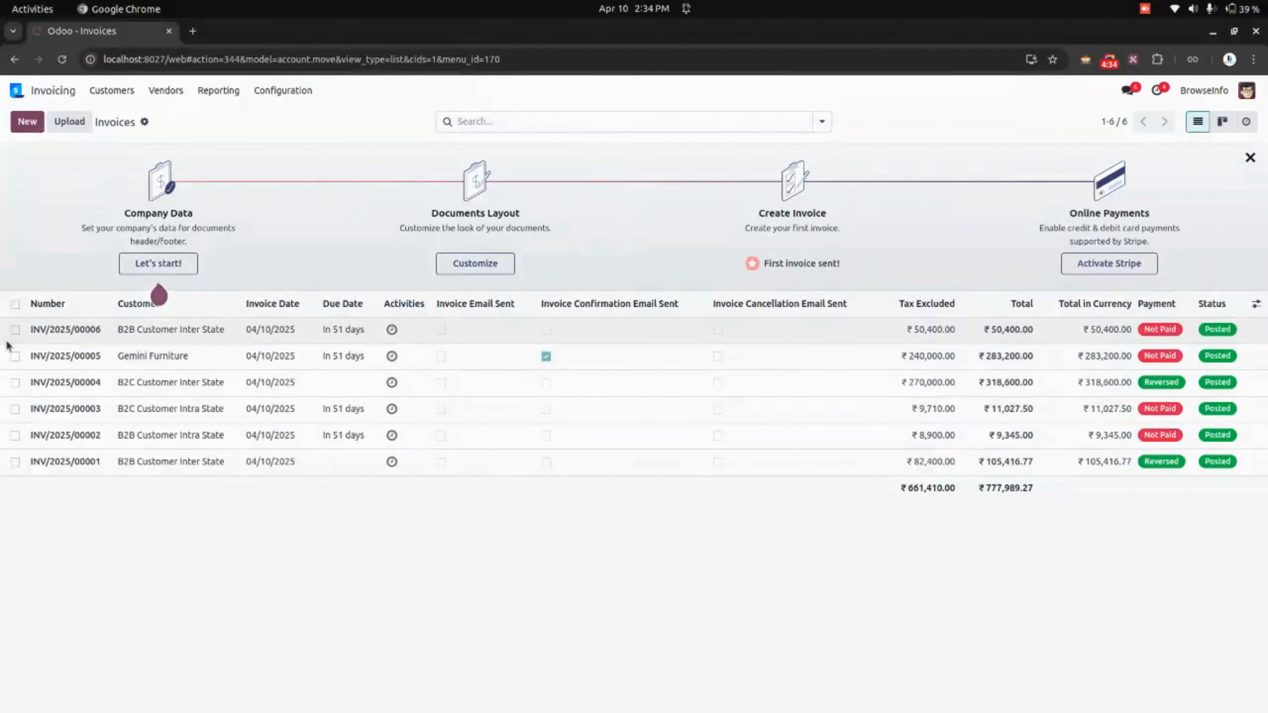
# Step: Examine the email templates offered for mass-emailing the Gemini Furniture invoice, and cancel without sending
pyautogui.click(15, 356)
pyautogui.click(696, 121)
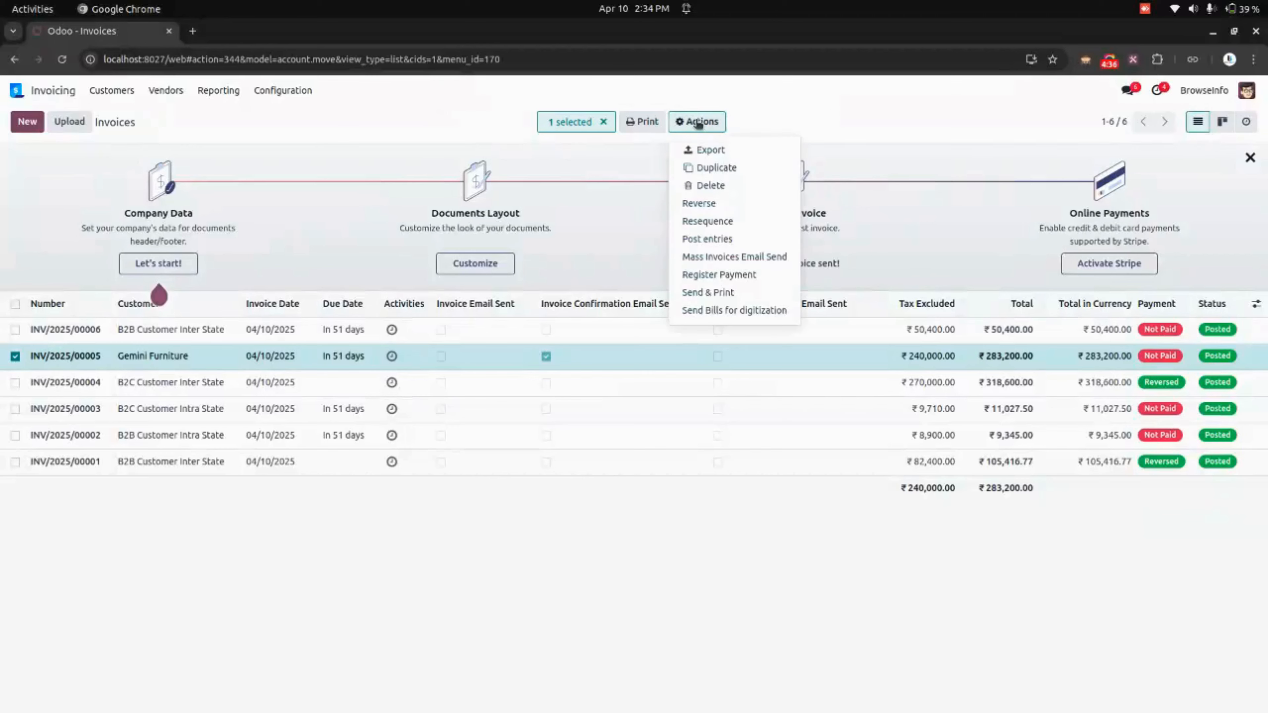
pyautogui.click(753, 256)
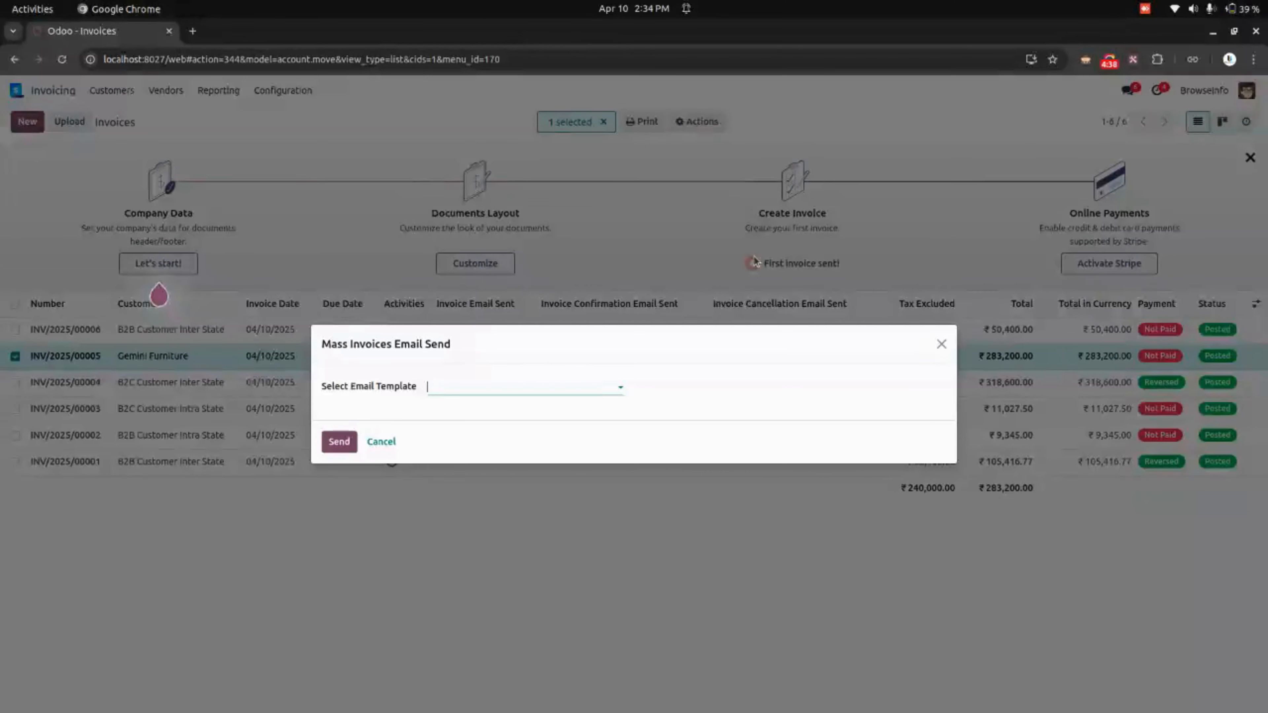
pyautogui.click(538, 389)
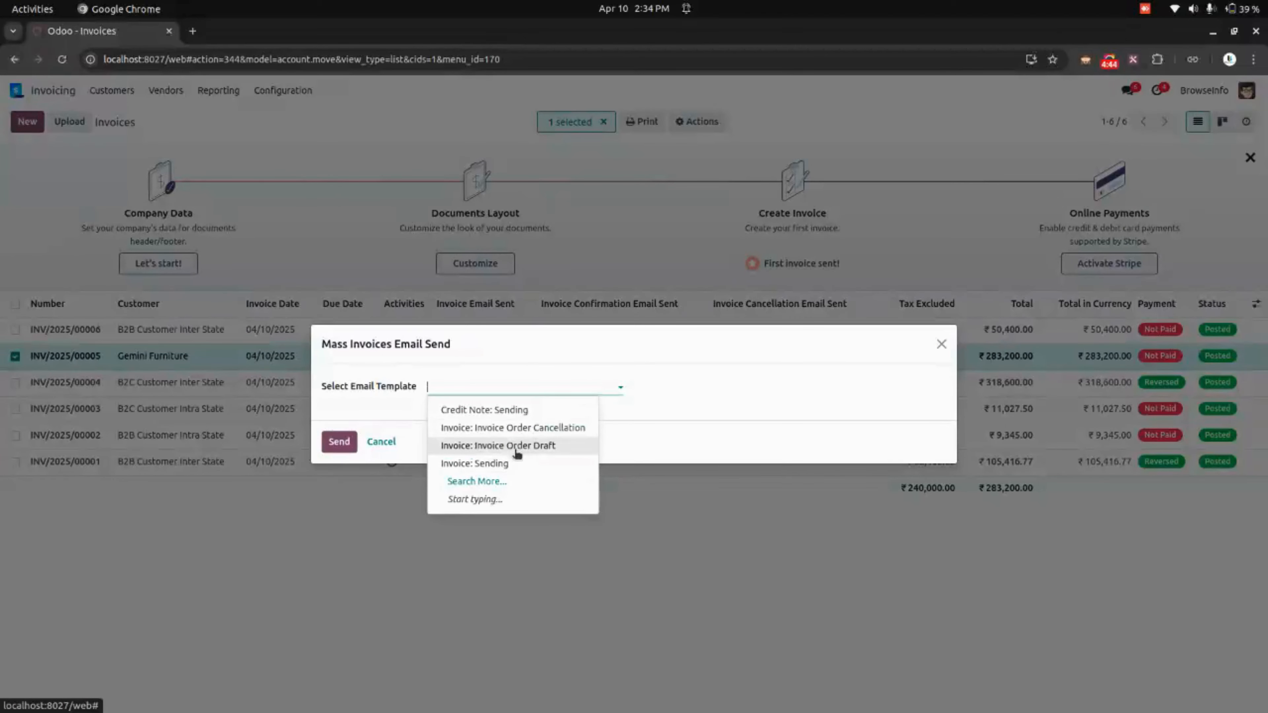
pyautogui.click(382, 442)
# Step: Open the Sales quotations and filter them by Quotation Email Sent, and separately by SO Confirmation Email Sent, removing each filter again
pyautogui.click(17, 91)
pyautogui.click(30, 167)
pyautogui.click(836, 122)
pyautogui.click(471, 288)
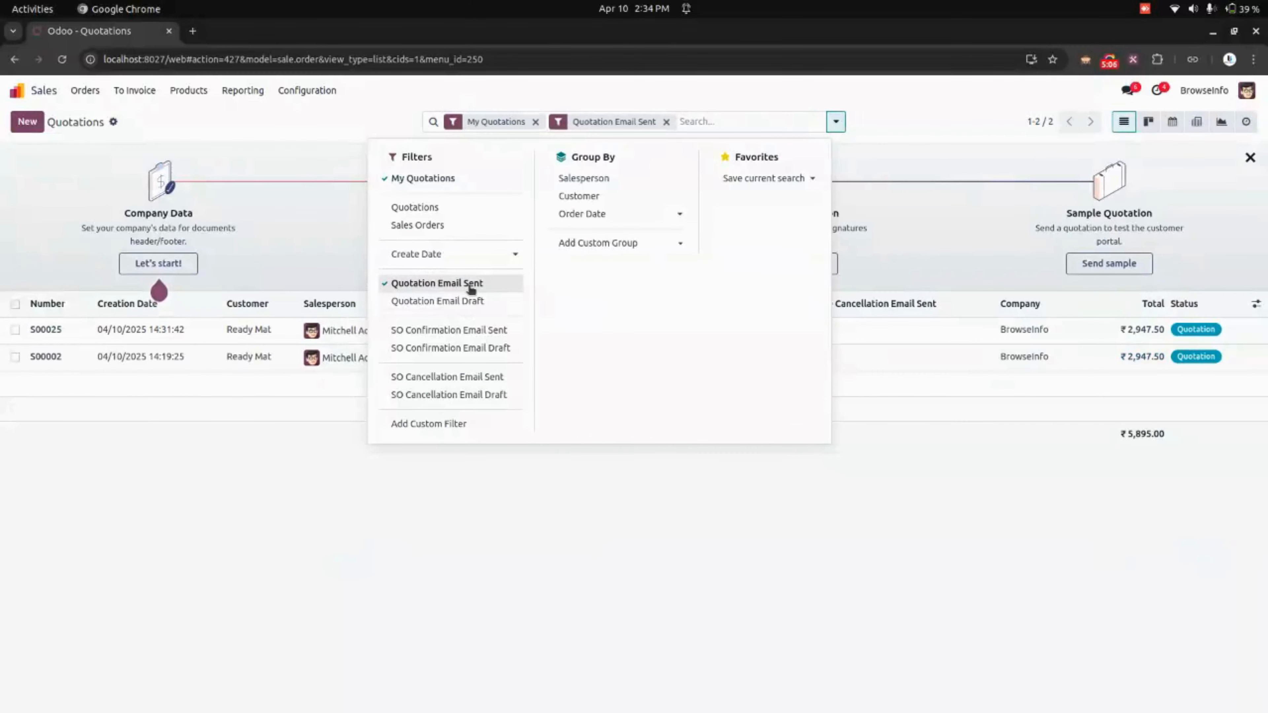
pyautogui.click(471, 287)
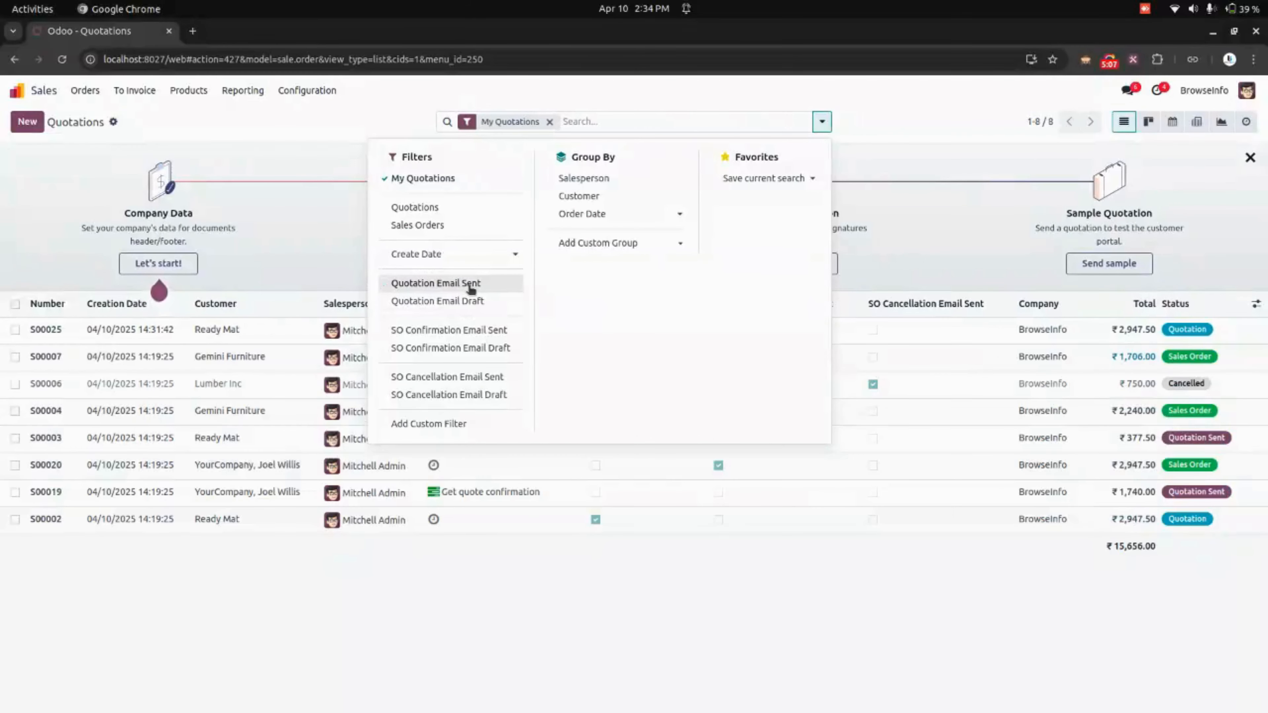
pyautogui.click(488, 331)
pyautogui.click(487, 330)
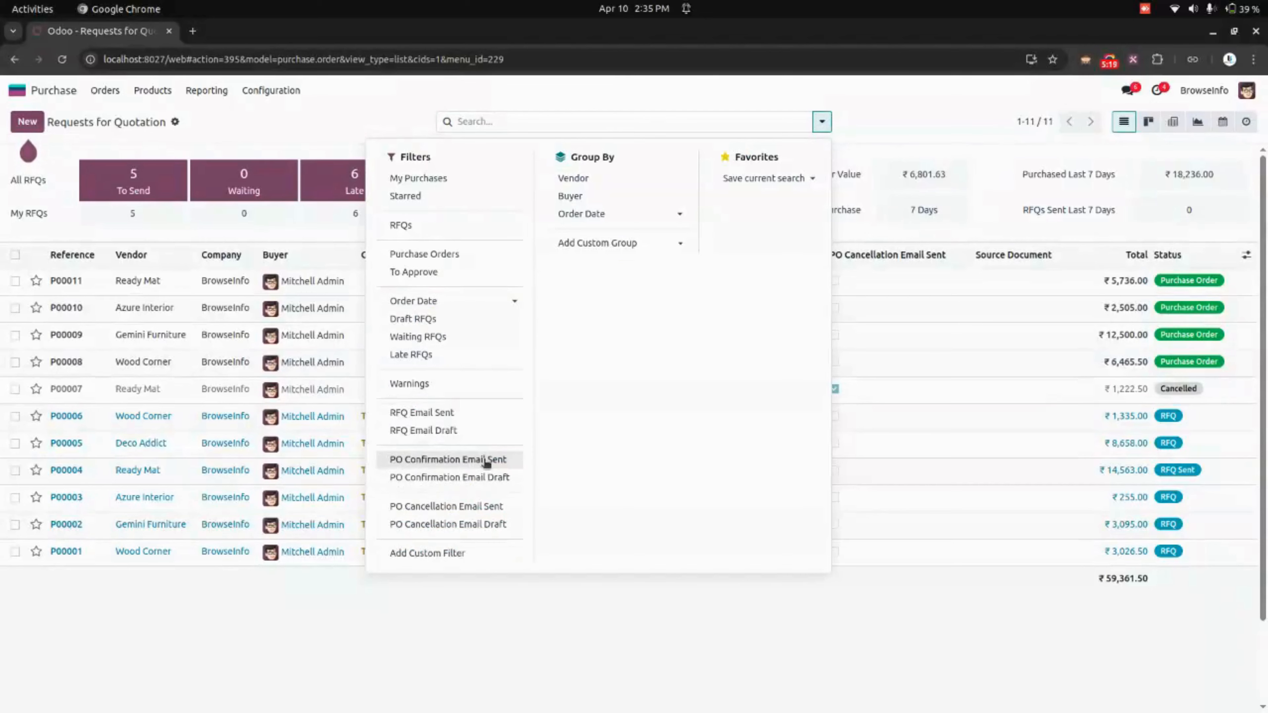
# Step: Filter the Purchase requests for quotation by PO Confirmation Email Sent, clear the filter, and return to the apps overview
pyautogui.click(487, 459)
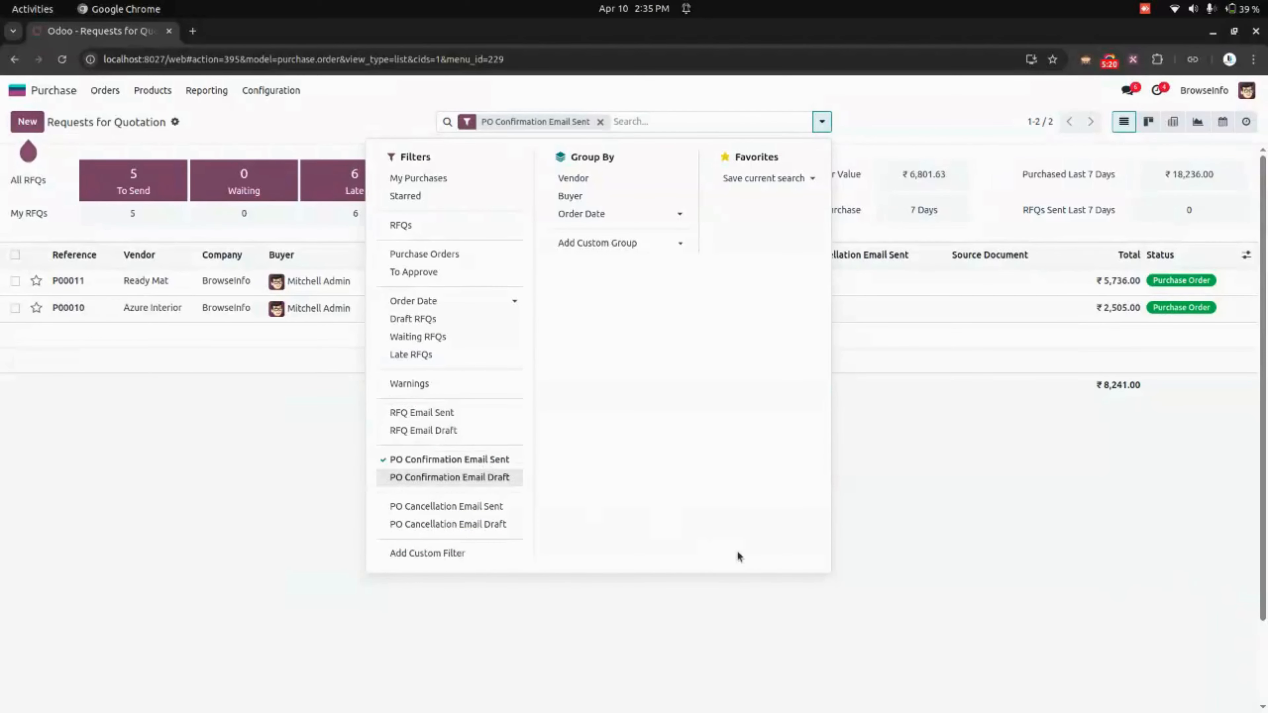
pyautogui.click(899, 444)
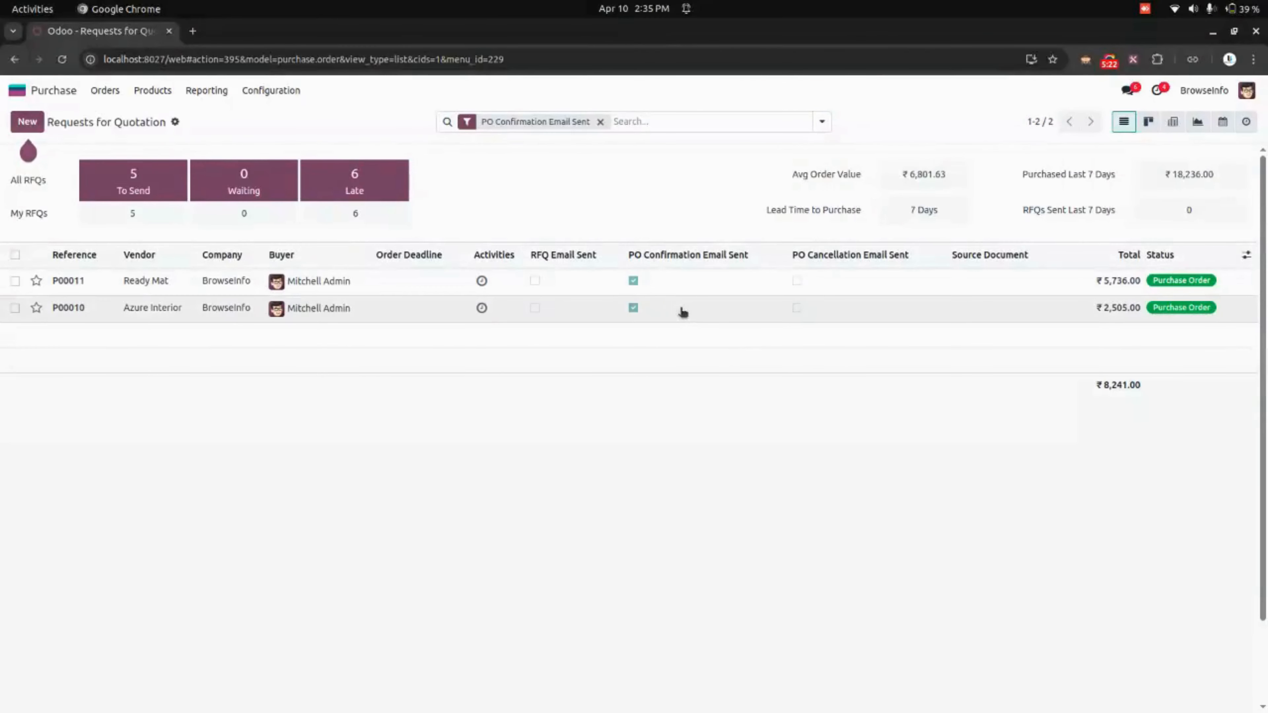
pyautogui.click(600, 121)
pyautogui.click(17, 90)
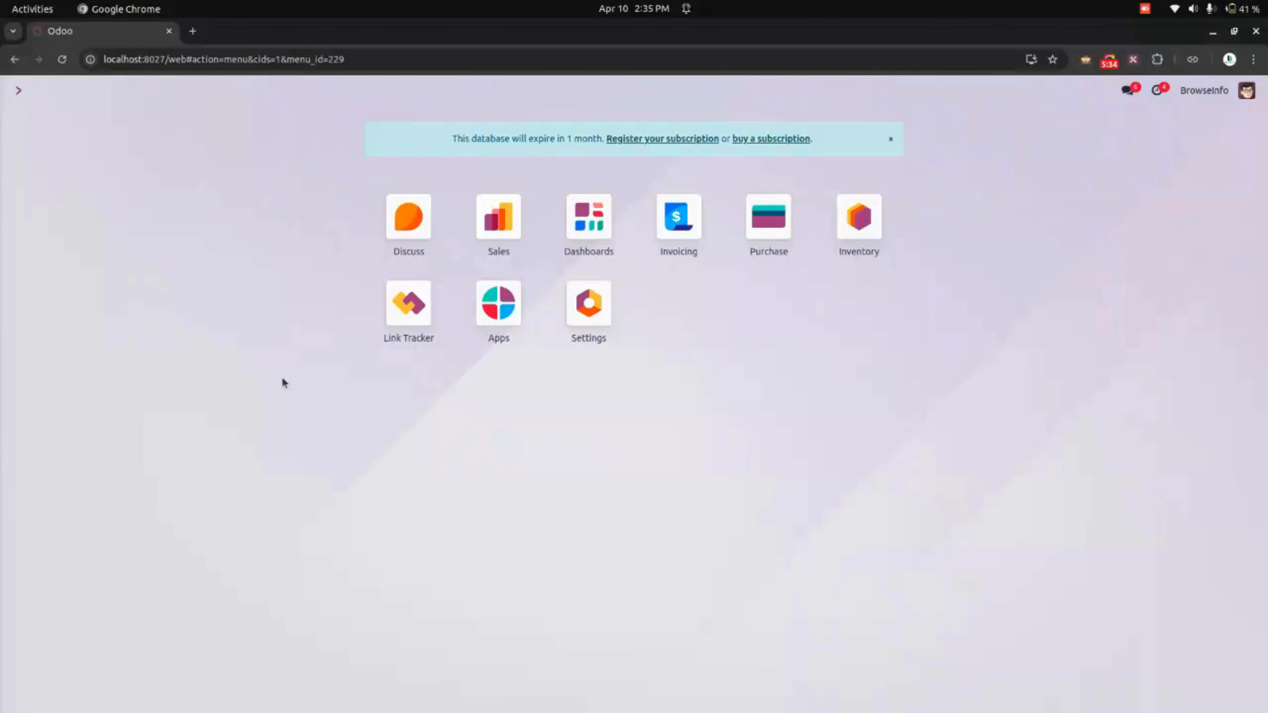